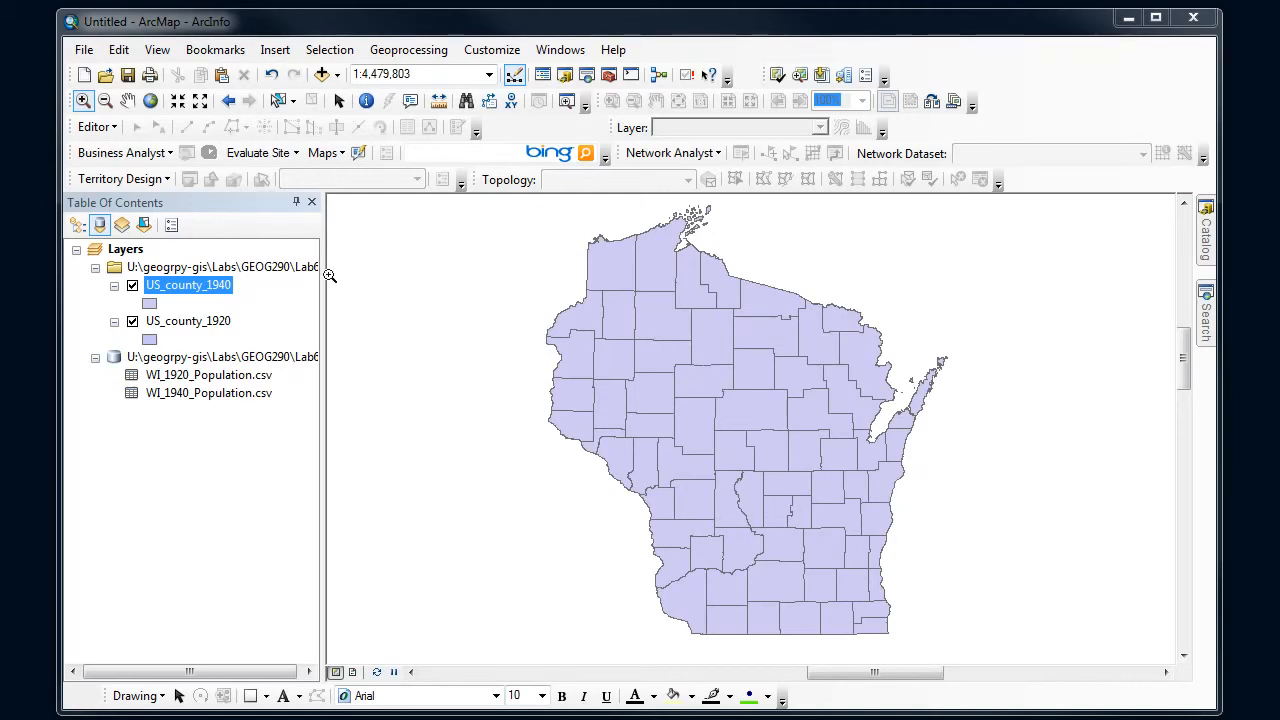
# - Open the attribute table of the US_county_1940 layer and highlight its GISJOIN column
pyautogui.rightClick(222, 292)
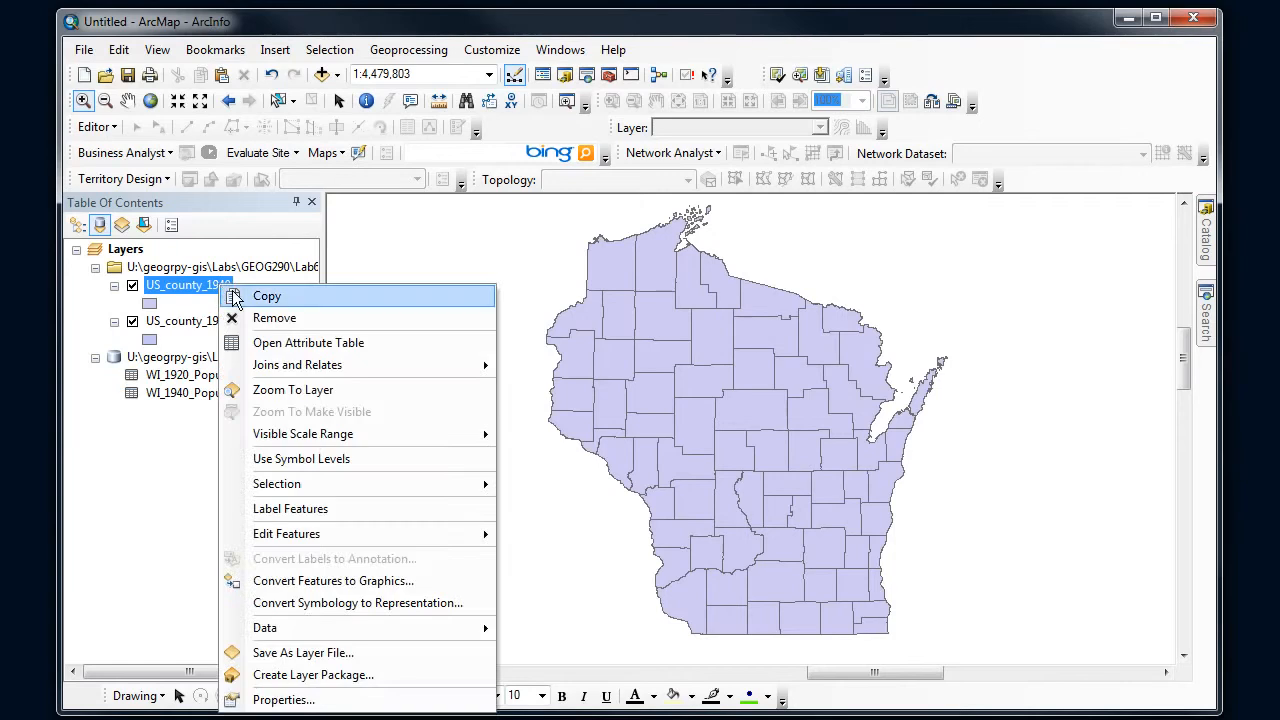
pyautogui.click(275, 340)
pyautogui.moveTo(566, 151); pyautogui.dragTo(491, 172)
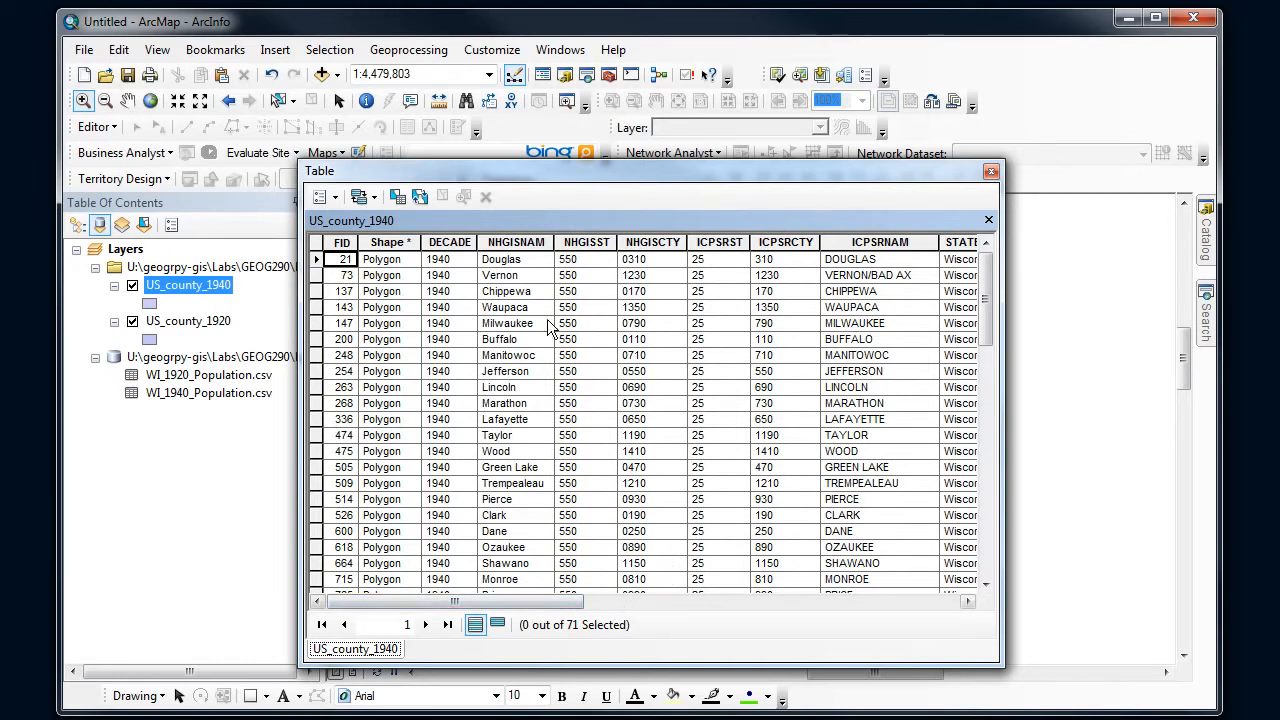
pyautogui.click(689, 604)
pyautogui.moveTo(692, 603); pyautogui.dragTo(798, 599)
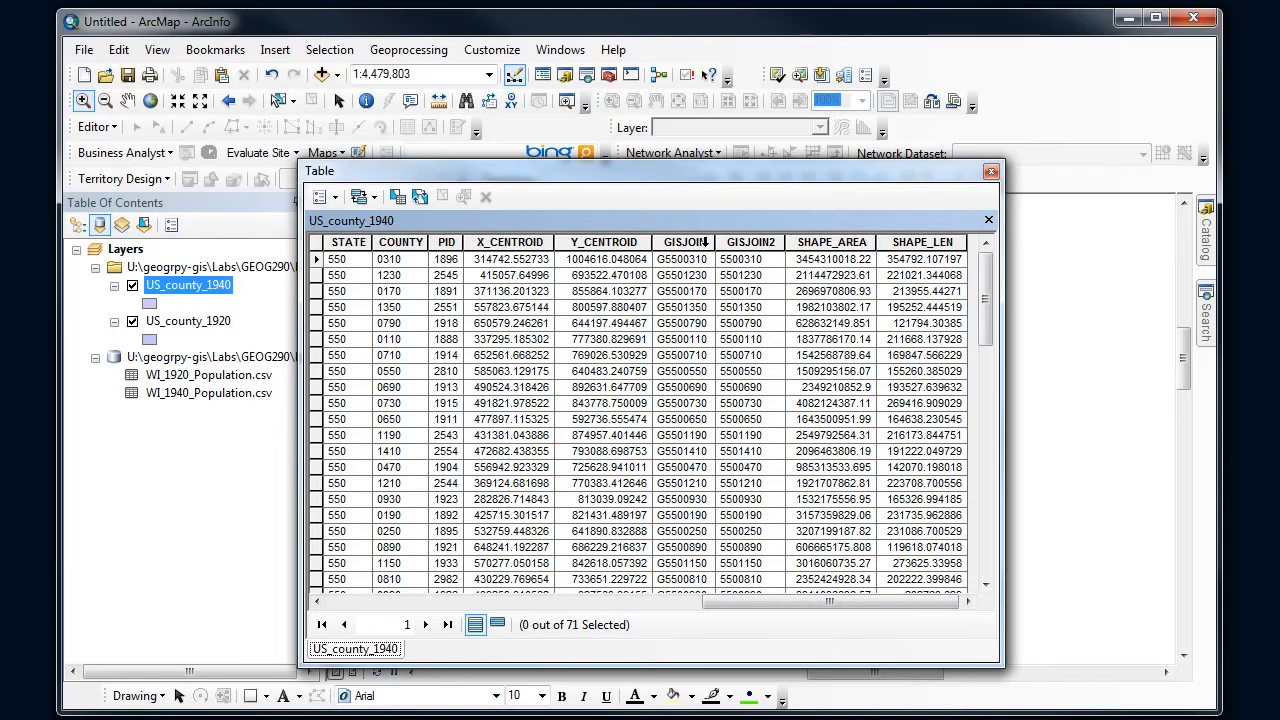
pyautogui.click(706, 244)
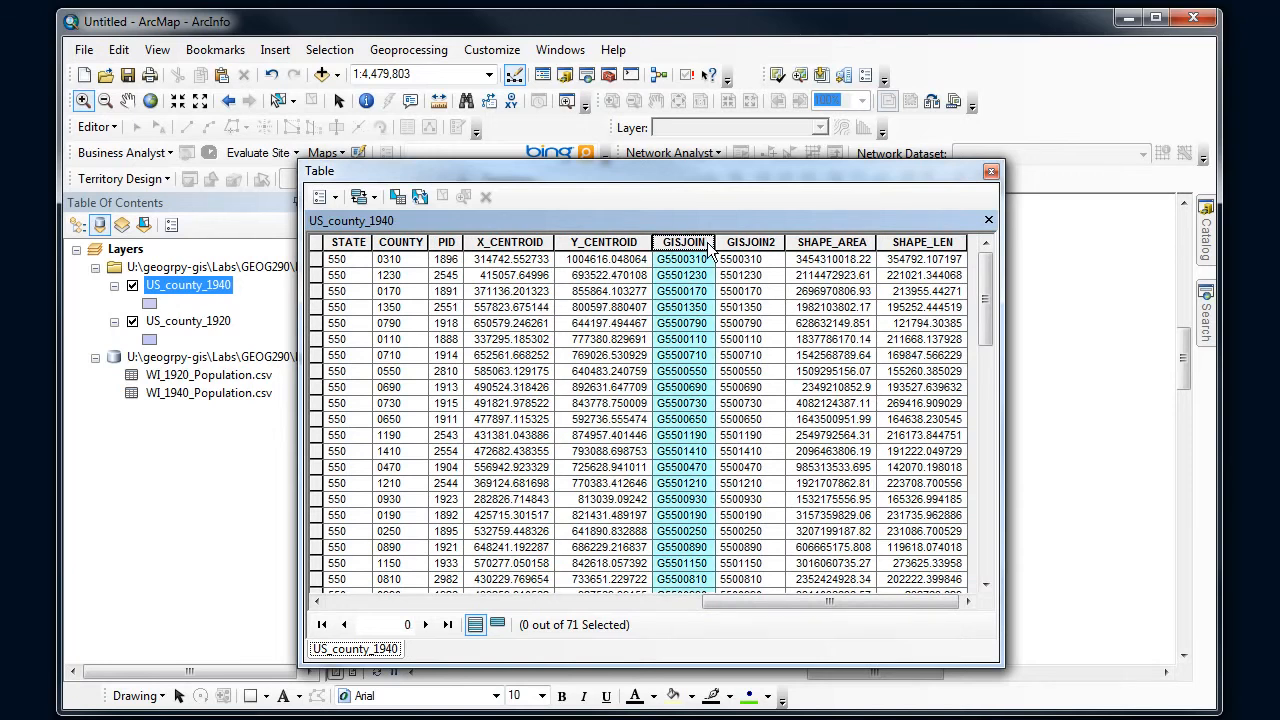
# - Open the WI_1940_Population.csv table, inspect its GISJOIN and PopTotal1940 columns, and close the table window
pyautogui.rightClick(200, 400)
pyautogui.click(214, 401)
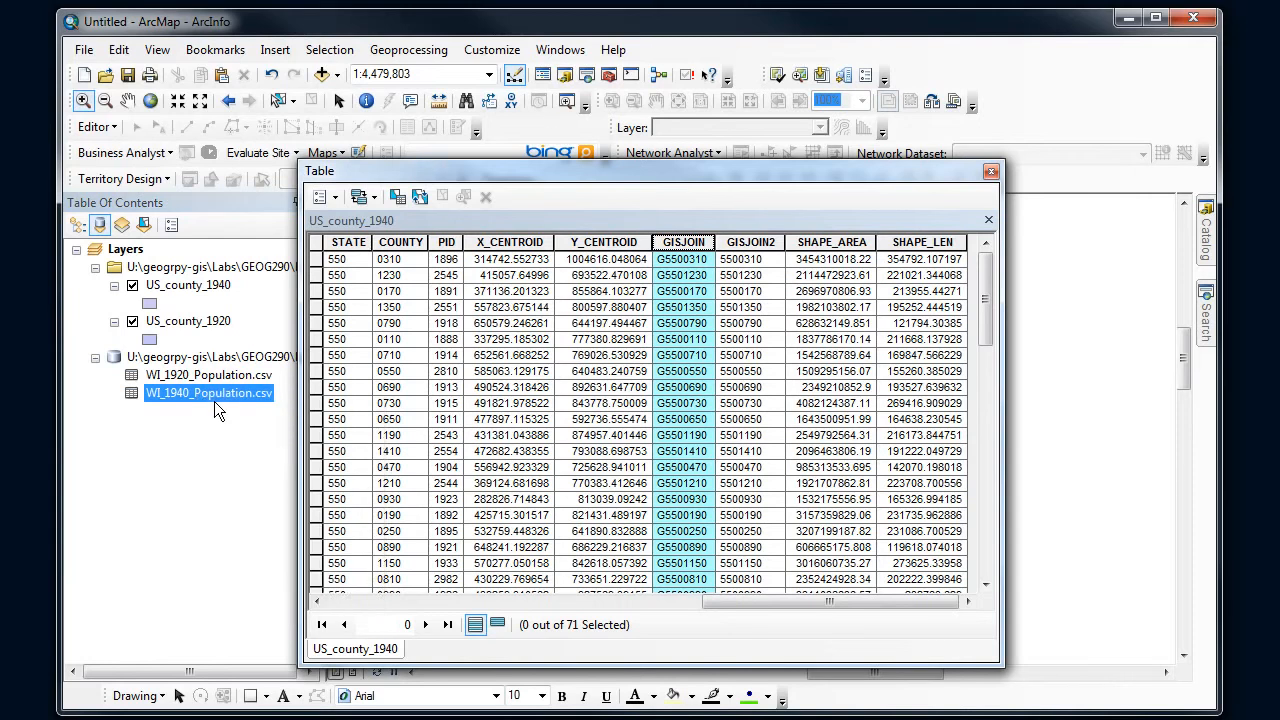
pyautogui.moveTo(554, 176); pyautogui.dragTo(622, 180)
pyautogui.click(428, 244)
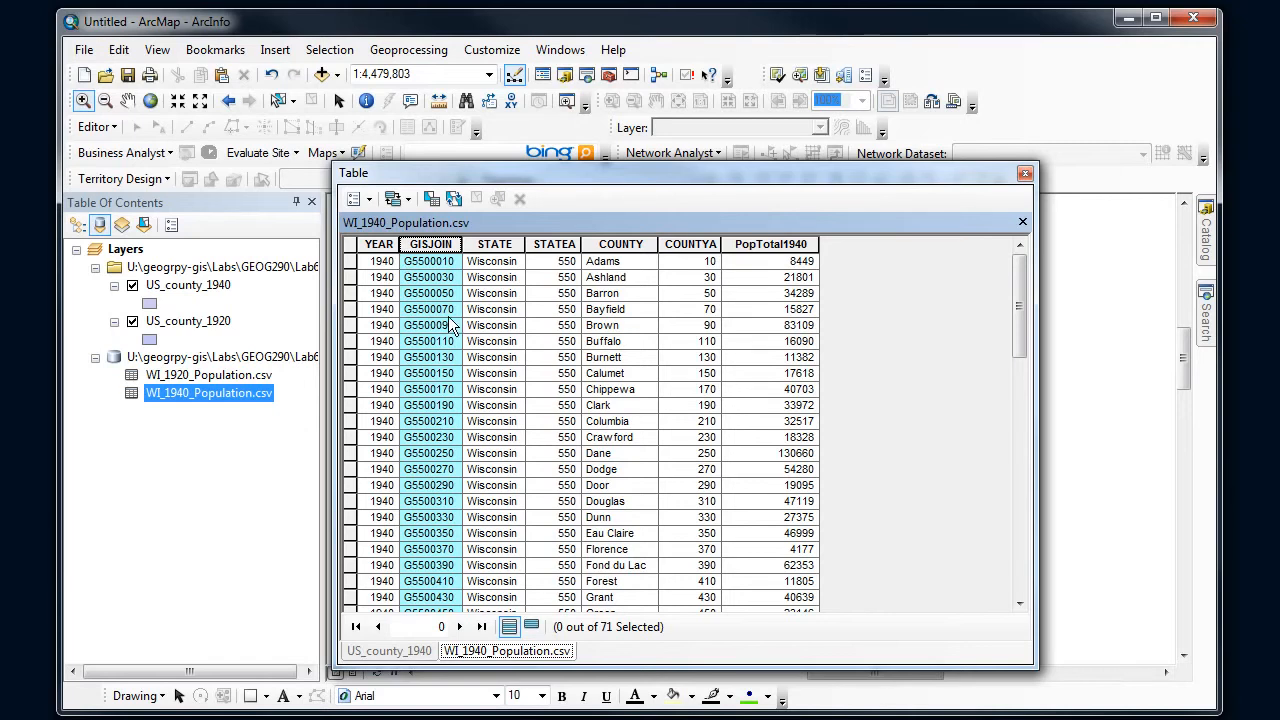
pyautogui.click(760, 245)
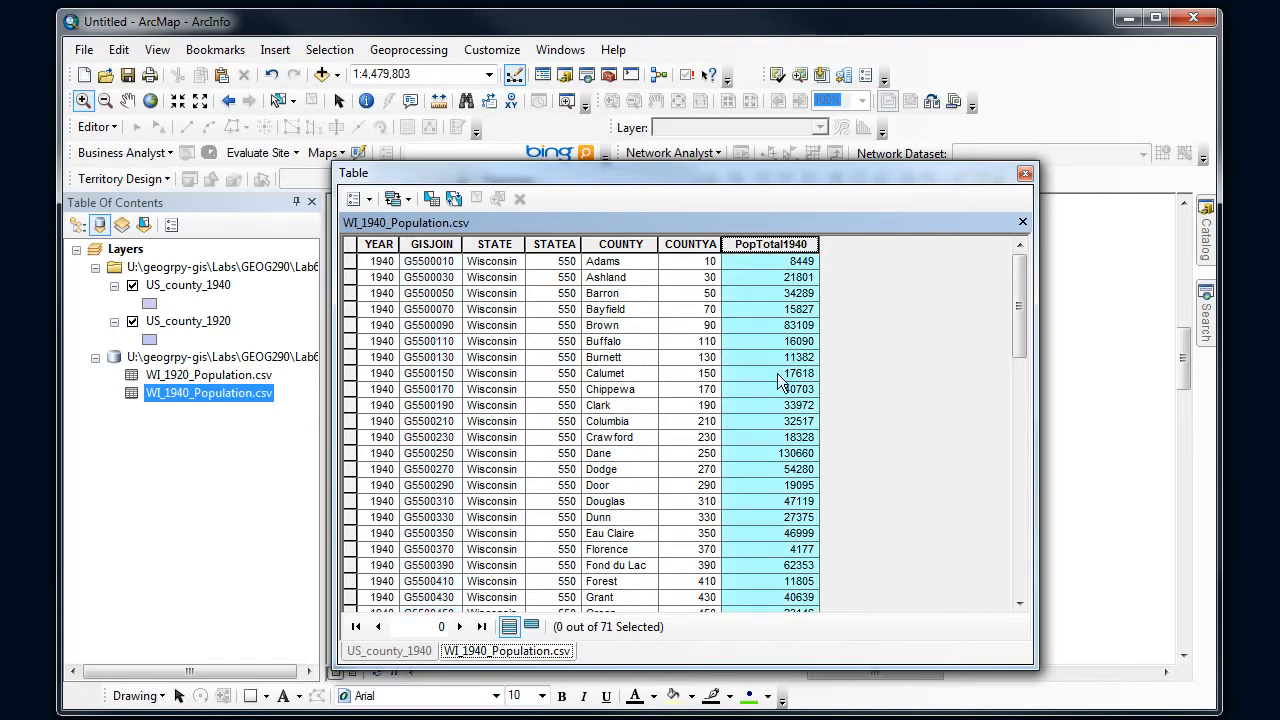
pyautogui.click(1024, 176)
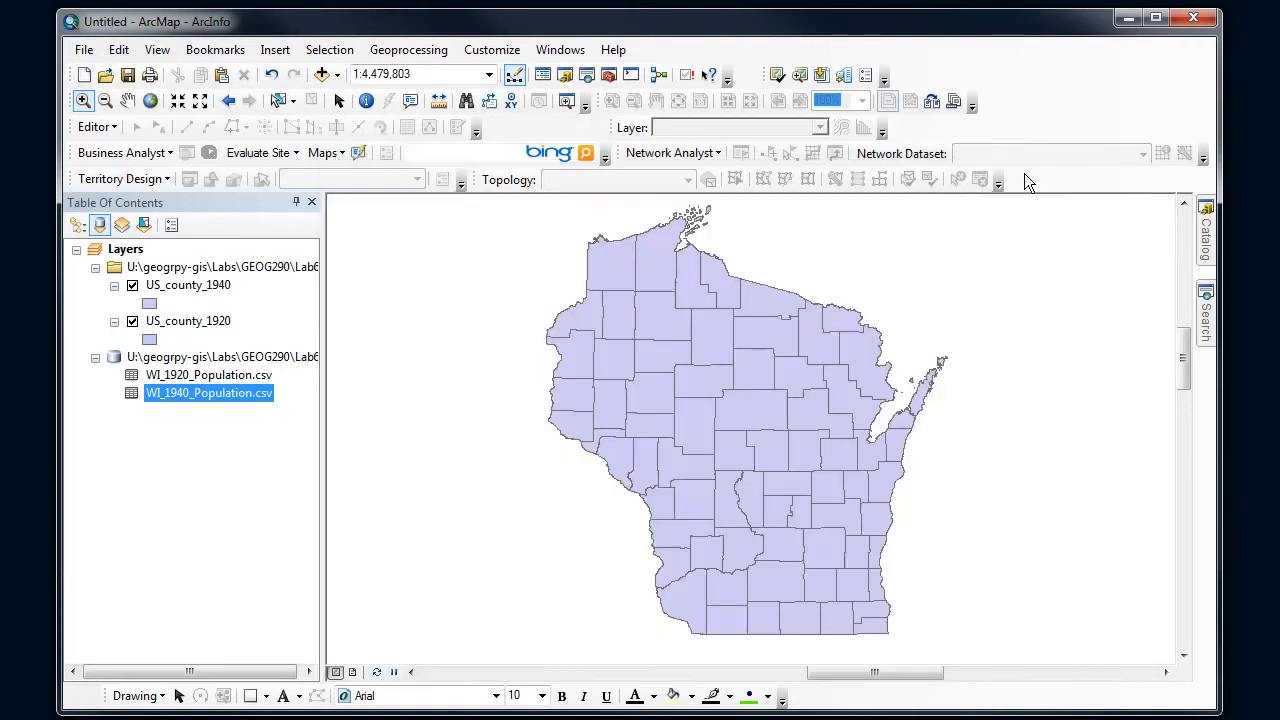
# - Start a join on the US_county_1940 layer, set to join attributes from a table
pyautogui.rightClick(209, 289)
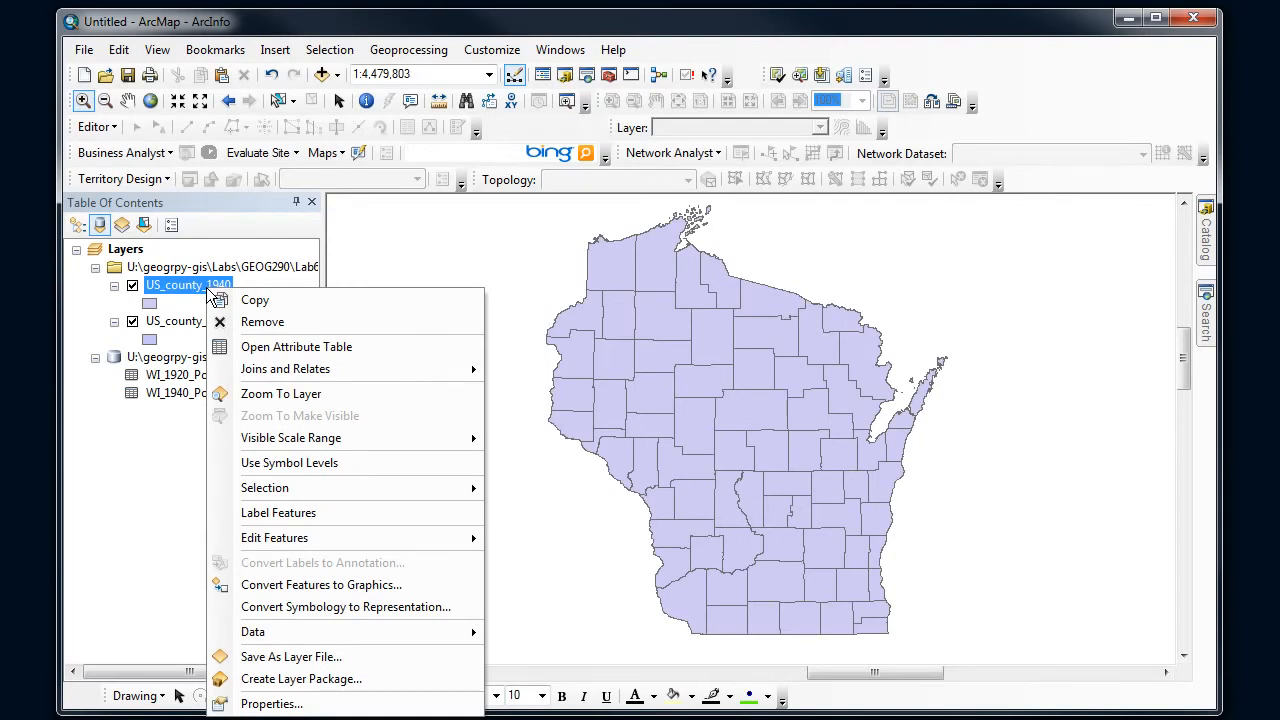
pyautogui.click(179, 395)
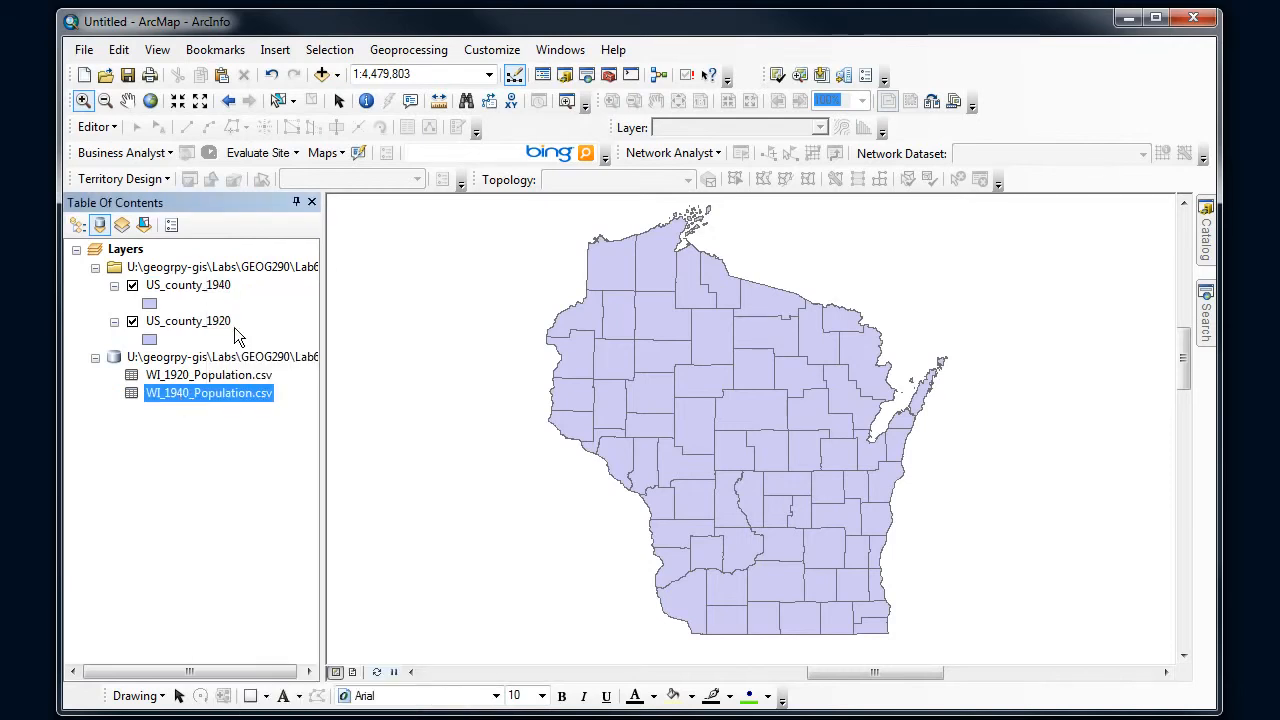
pyautogui.click(200, 289)
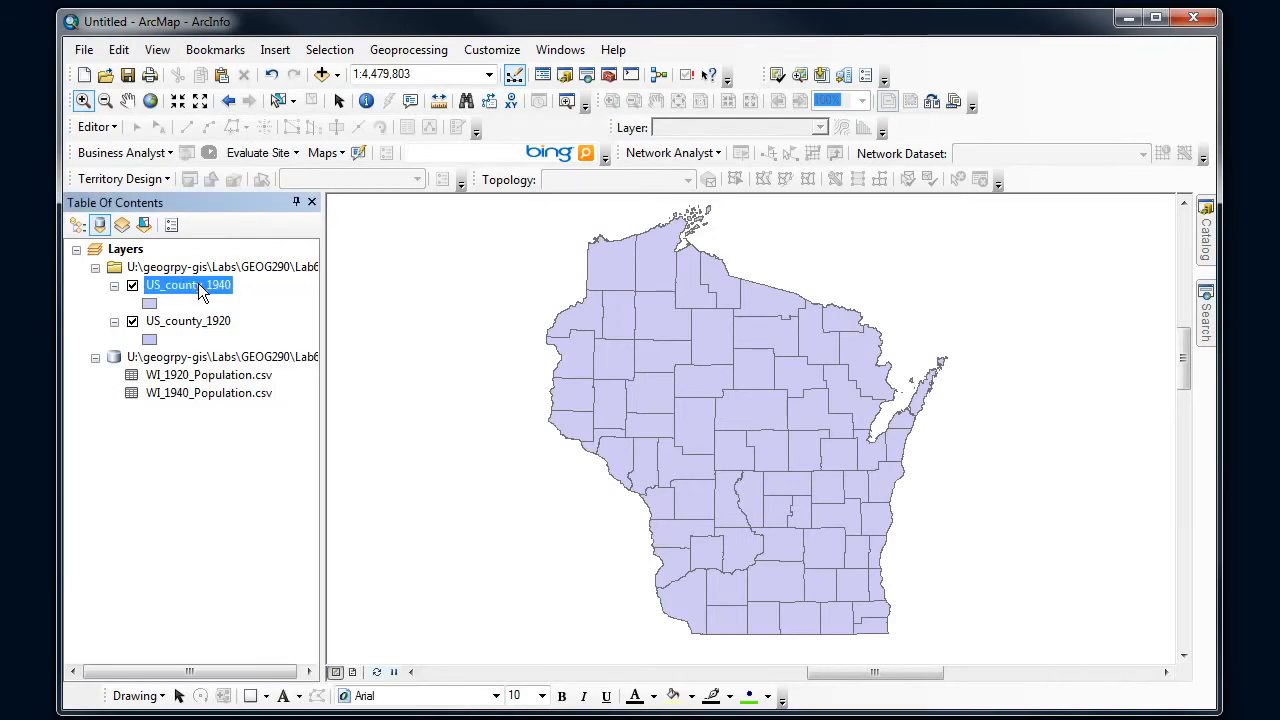
pyautogui.rightClick(198, 283)
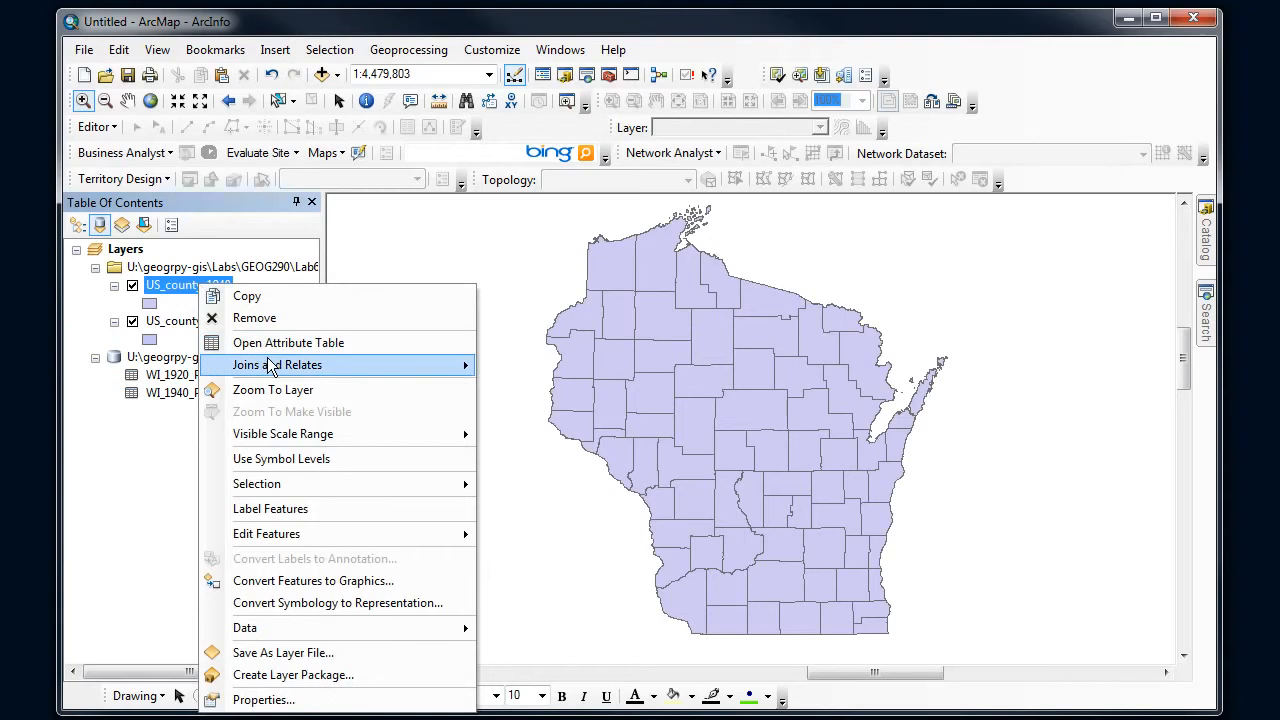
pyautogui.moveTo(270, 368)
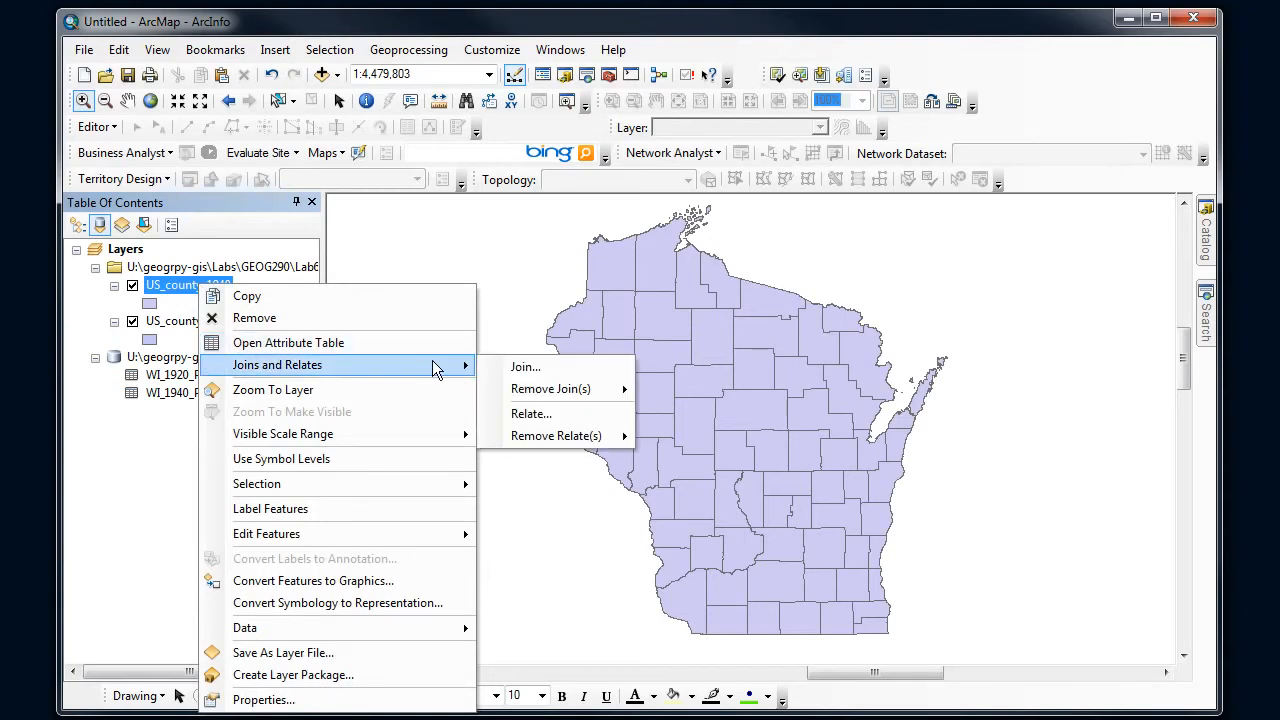
pyautogui.click(507, 366)
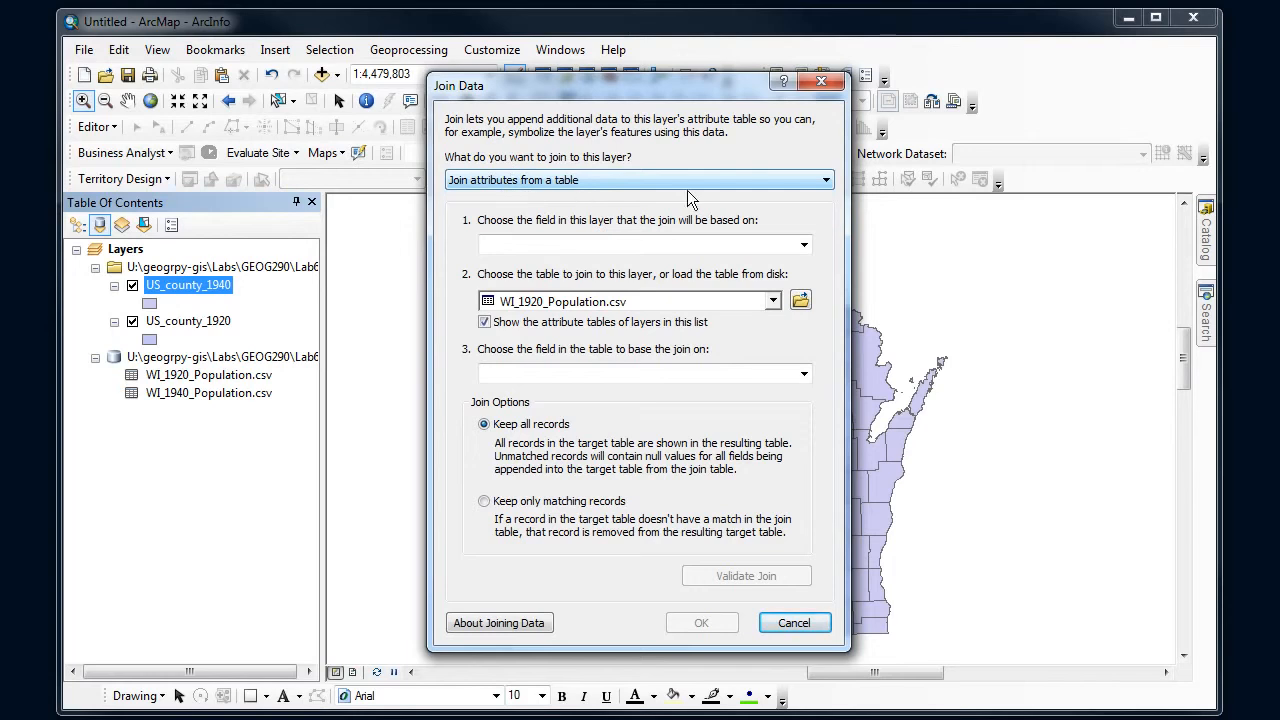
pyautogui.click(808, 181)
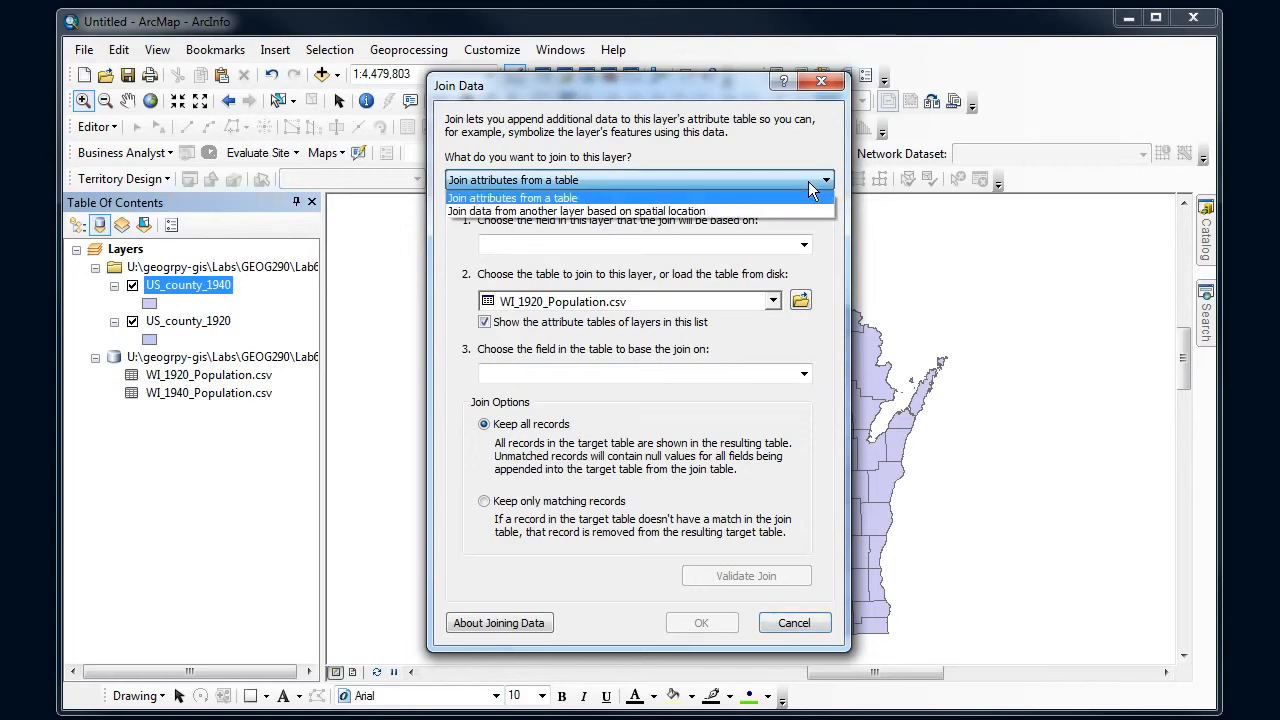
pyautogui.click(757, 199)
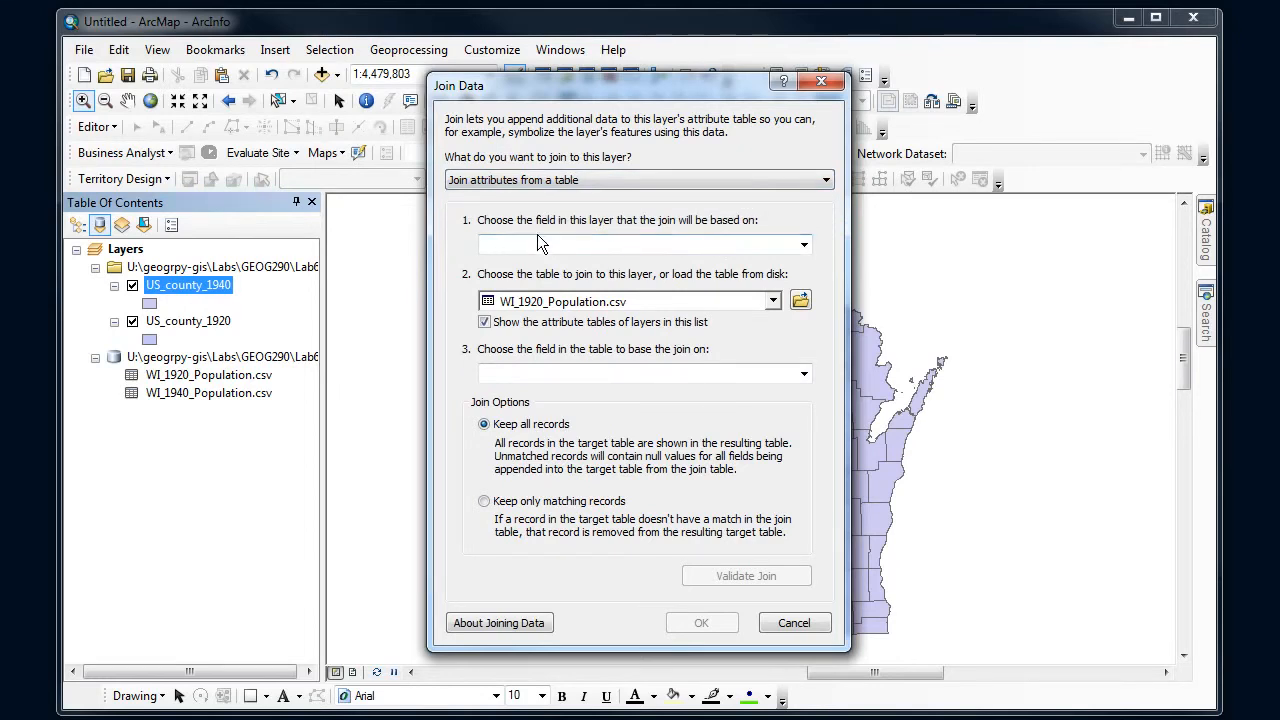
# - Base the join on the layer's GISJOIN field, with WI_1940_Population.csv as the join table and GISJOIN as its matching field
pyautogui.click(803, 246)
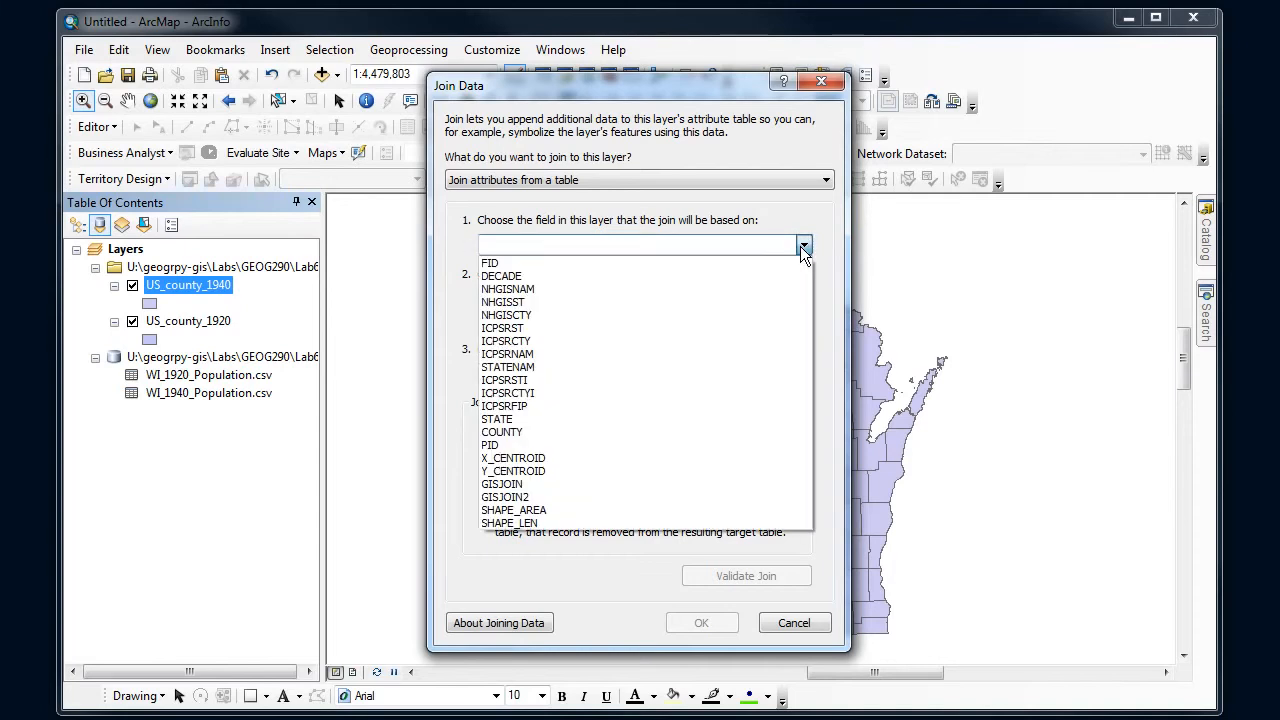
pyautogui.click(511, 486)
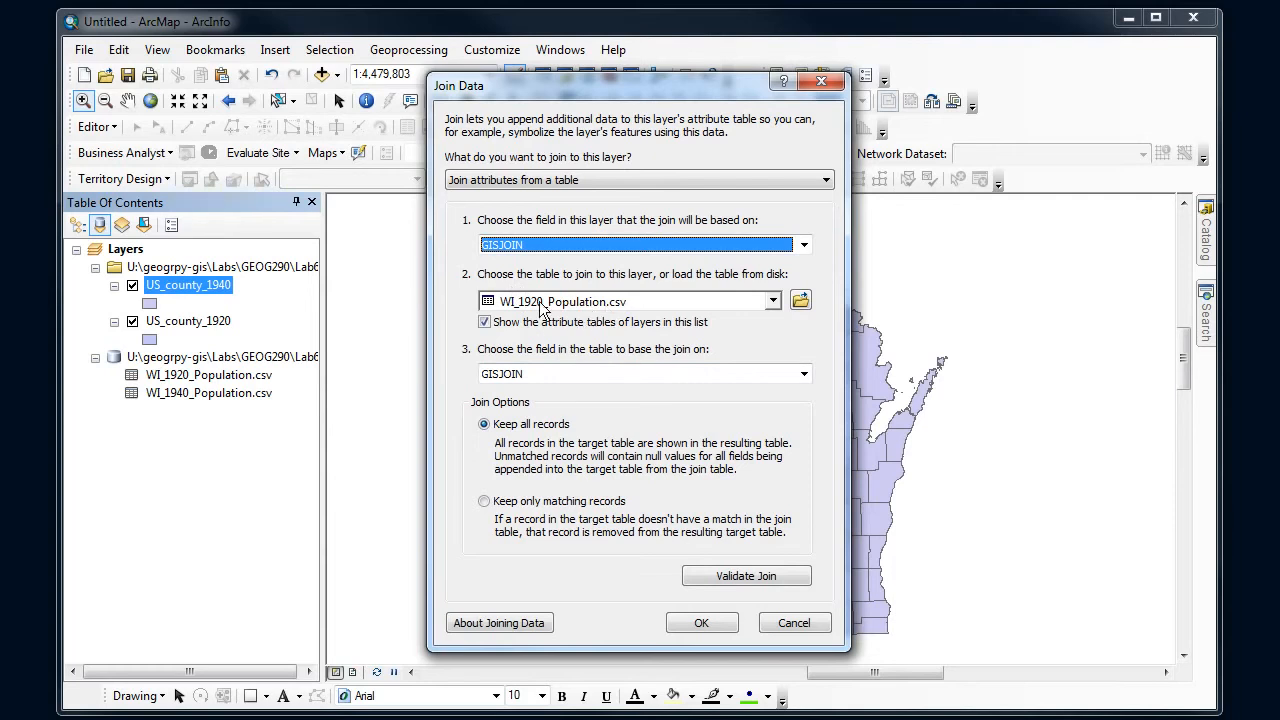
pyautogui.click(773, 301)
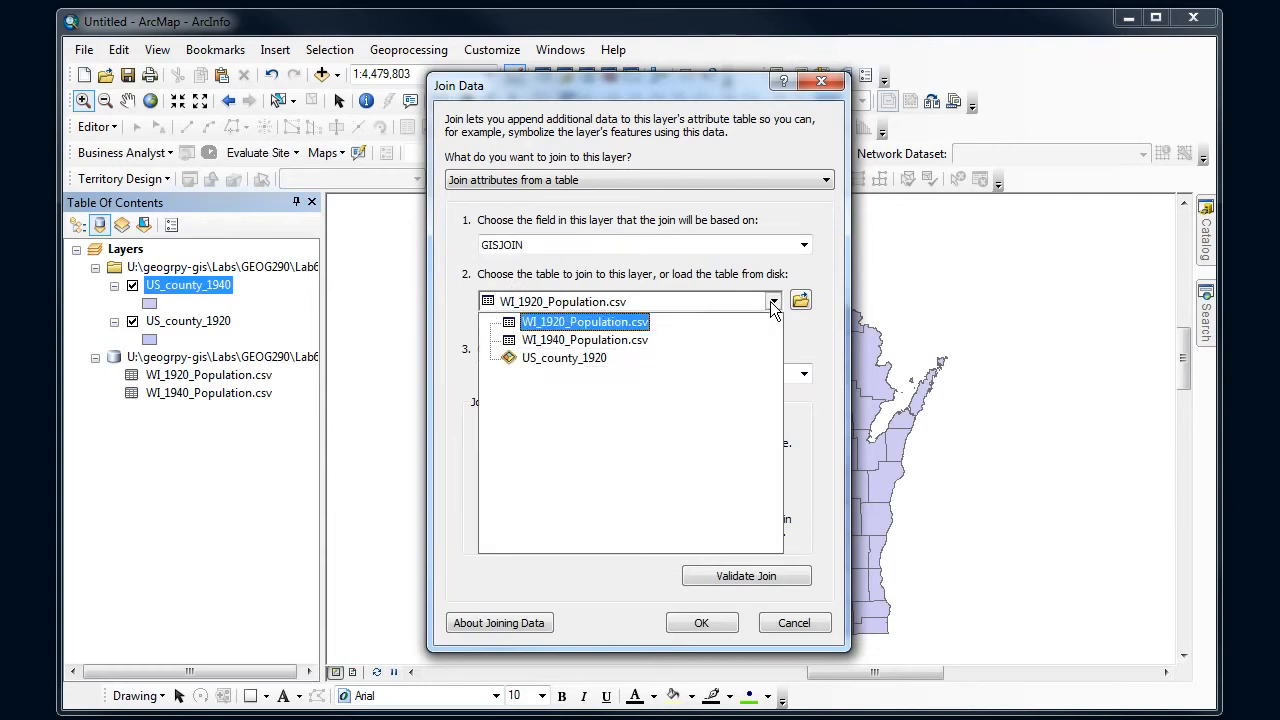
pyautogui.click(600, 341)
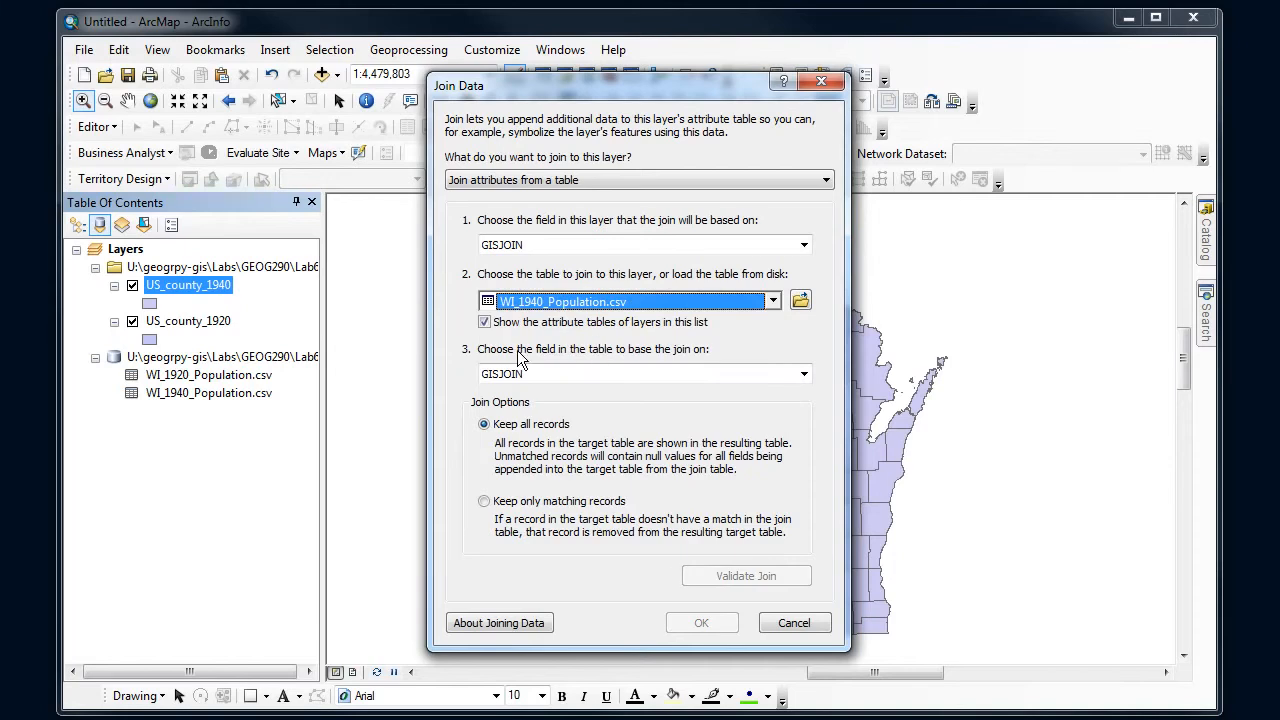
pyautogui.click(804, 376)
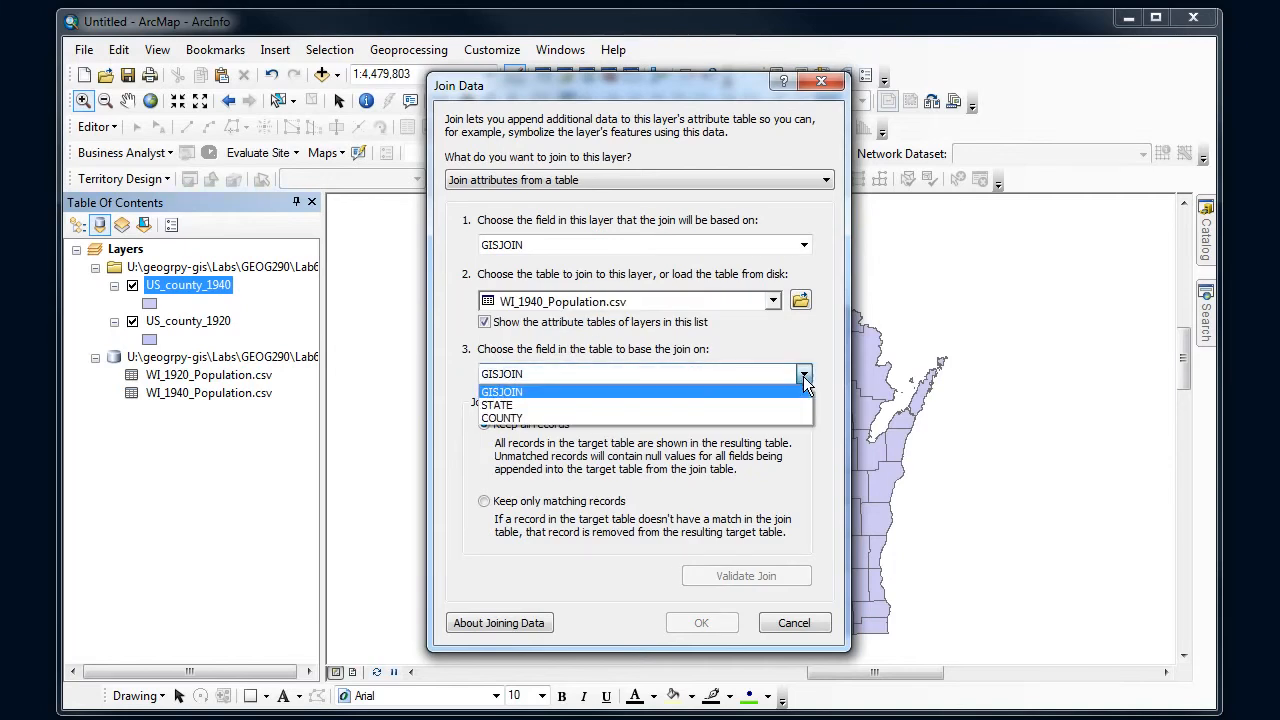
pyautogui.click(537, 392)
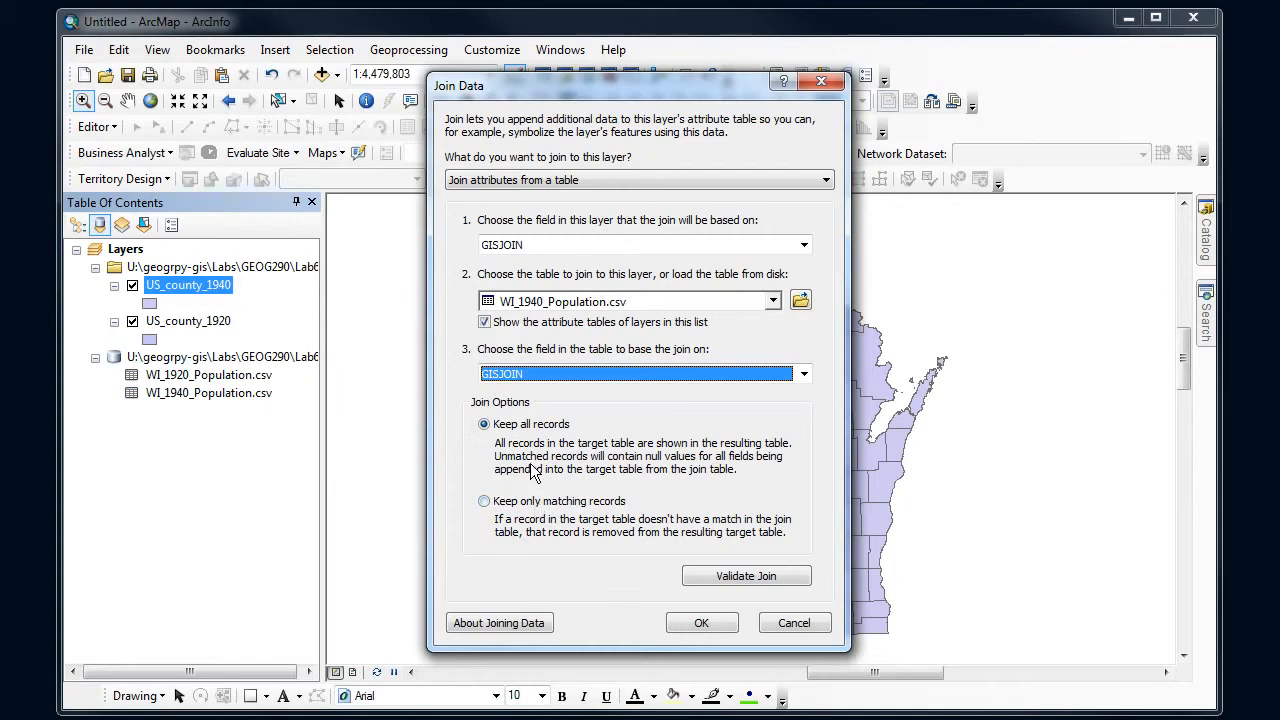
# - Validate the join, dismiss the validation report, and apply the join with all records kept
pyautogui.click(724, 578)
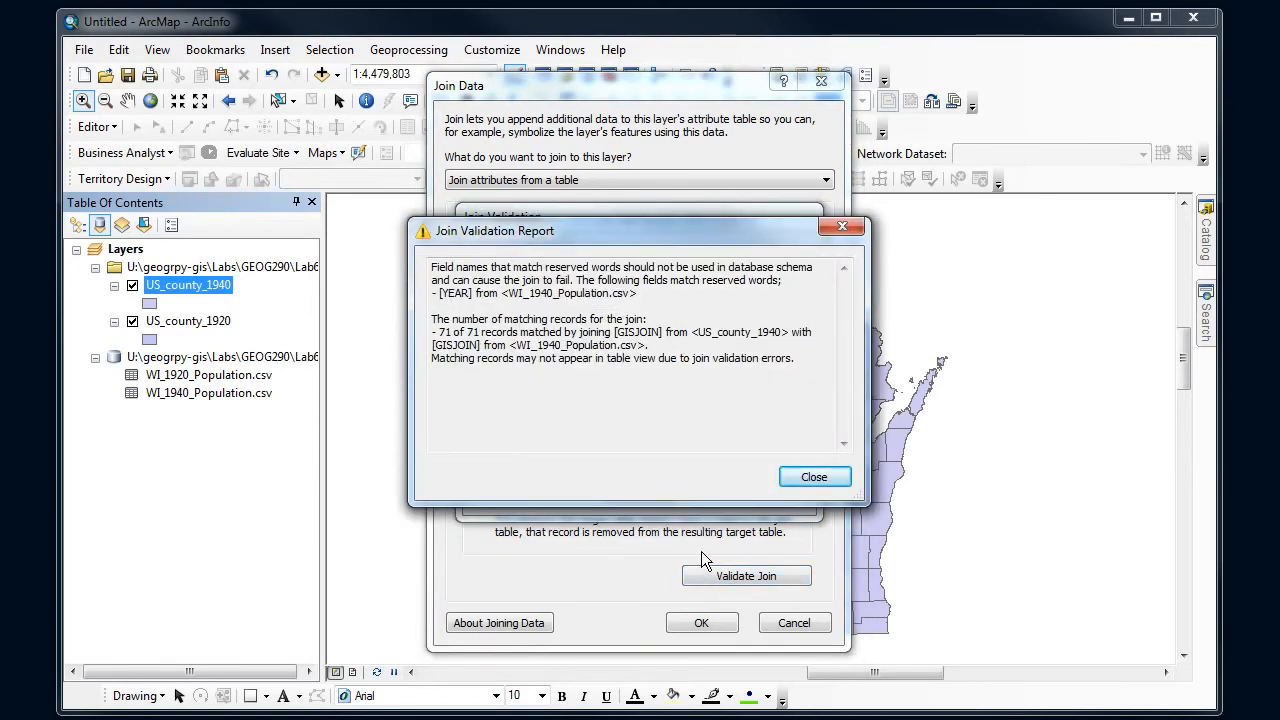
pyautogui.moveTo(664, 233); pyautogui.dragTo(662, 287)
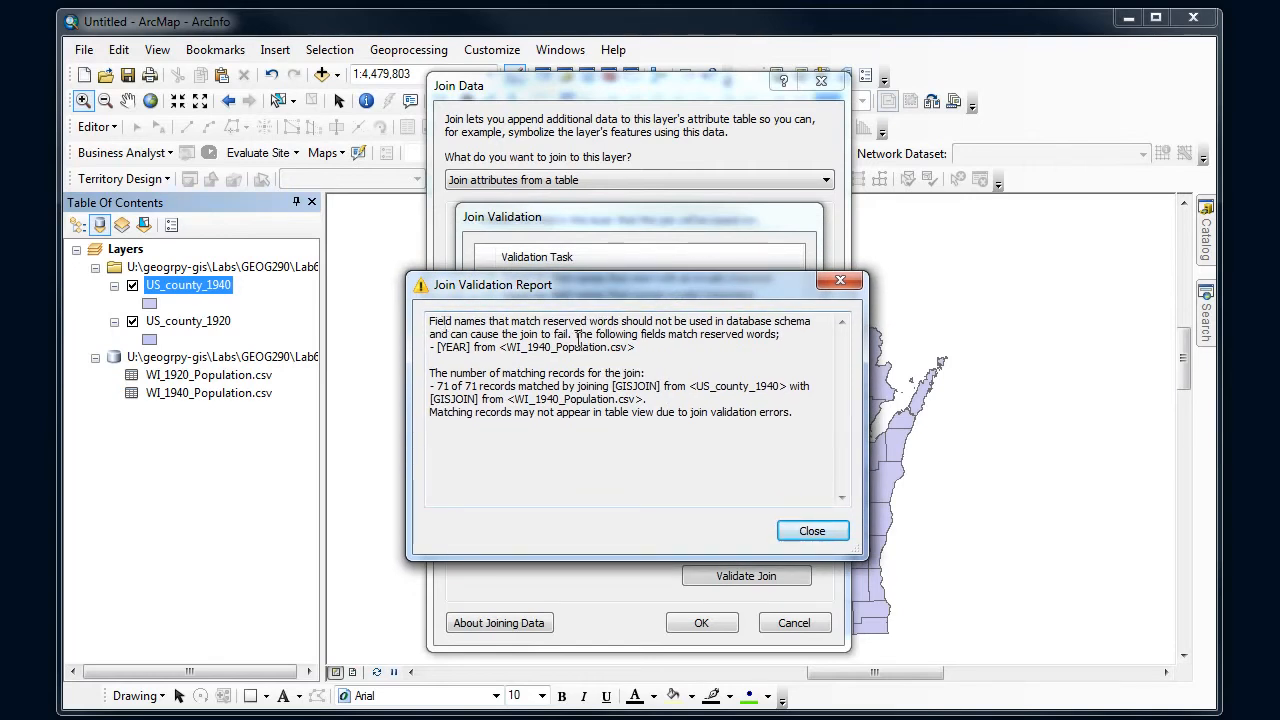
pyautogui.click(807, 531)
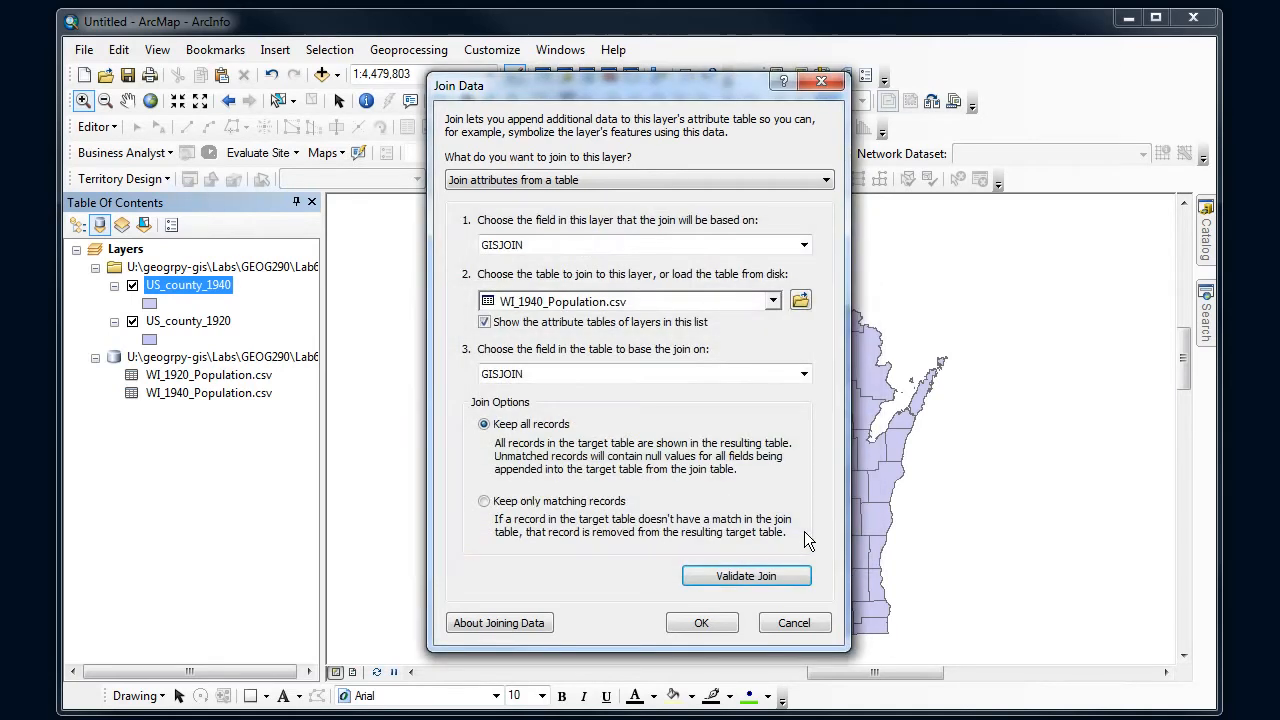
pyautogui.click(702, 622)
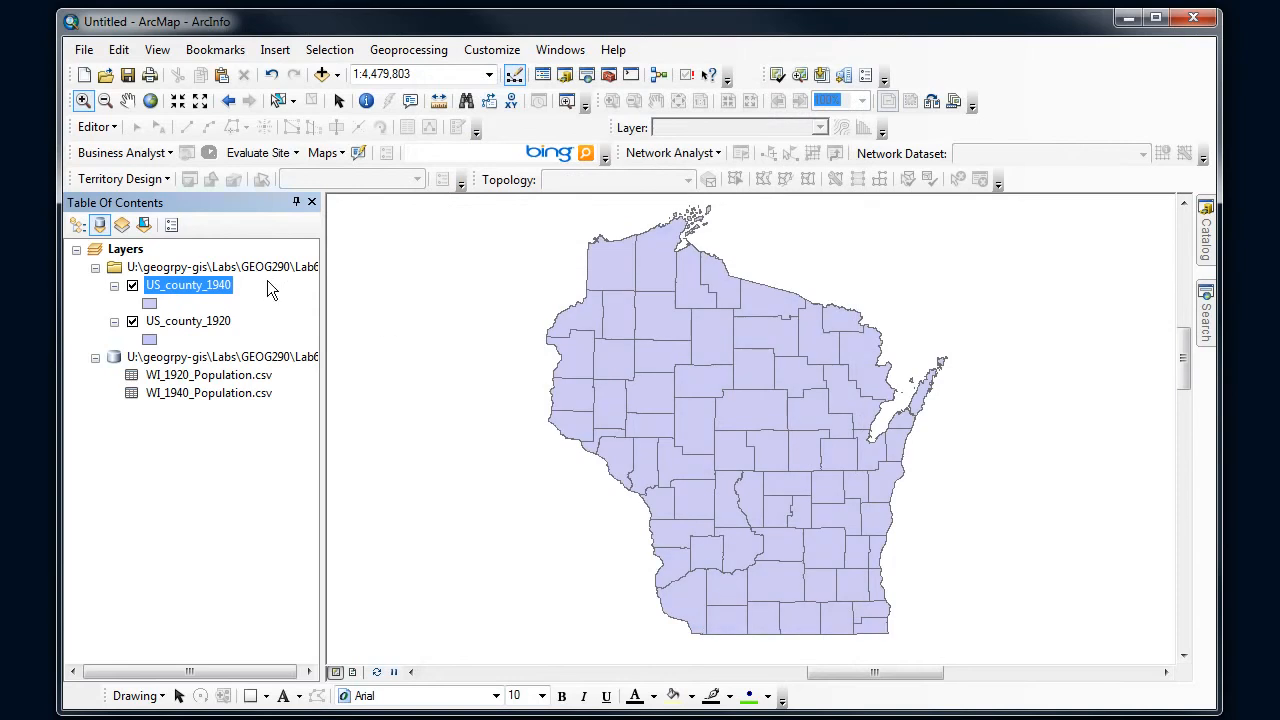
# - Check the US_county_1940 attribute table for the joined population fields, including COUNTYA and PopTotal1940, and close it
pyautogui.rightClick(219, 289)
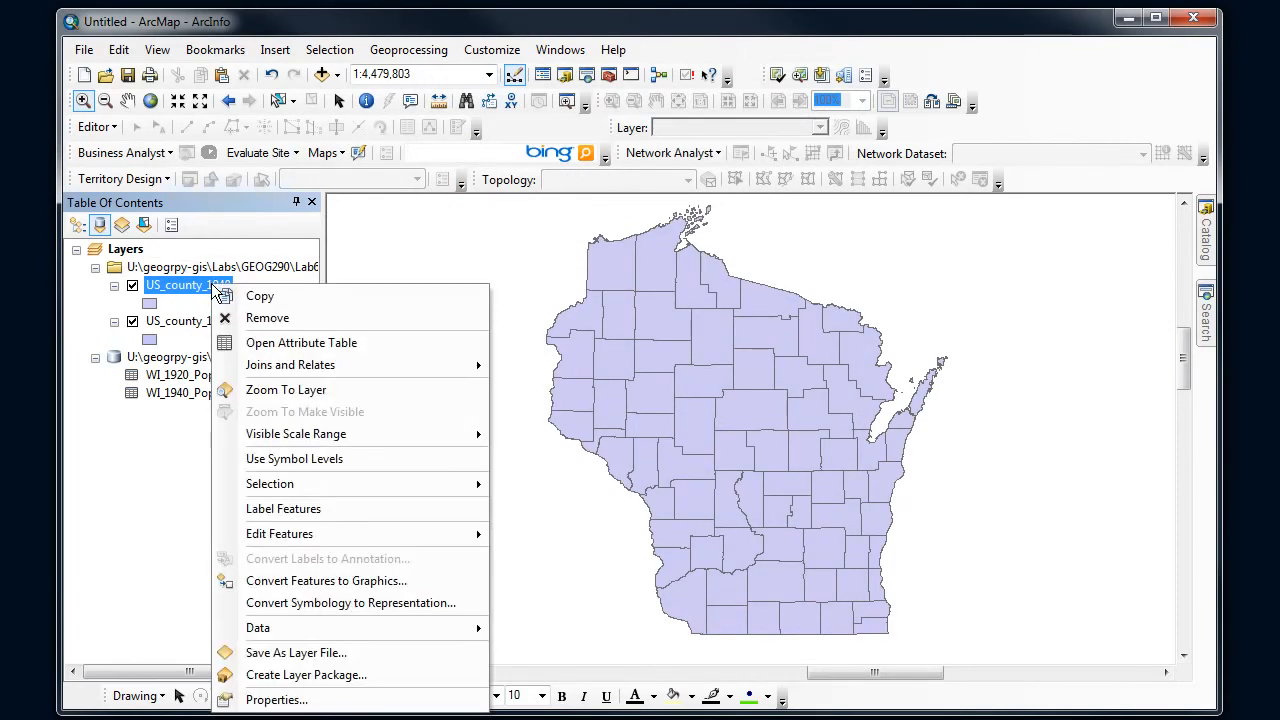
pyautogui.click(274, 340)
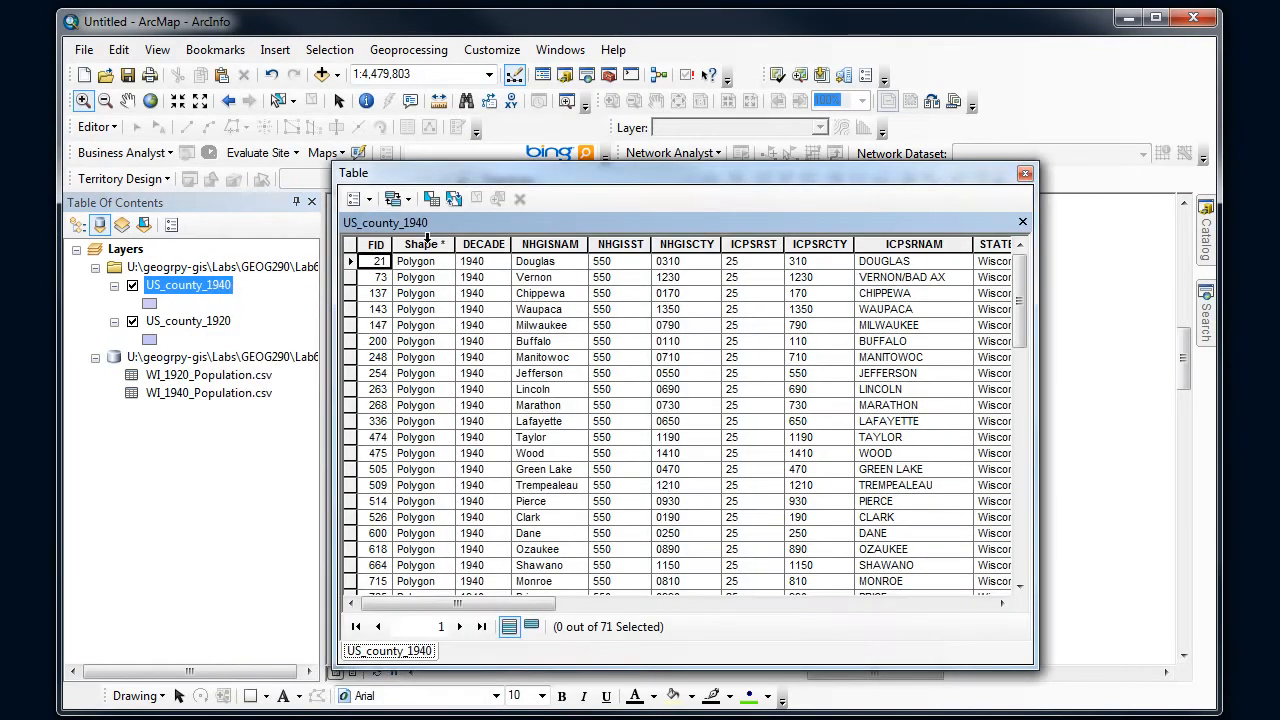
pyautogui.moveTo(451, 179); pyautogui.dragTo(417, 176)
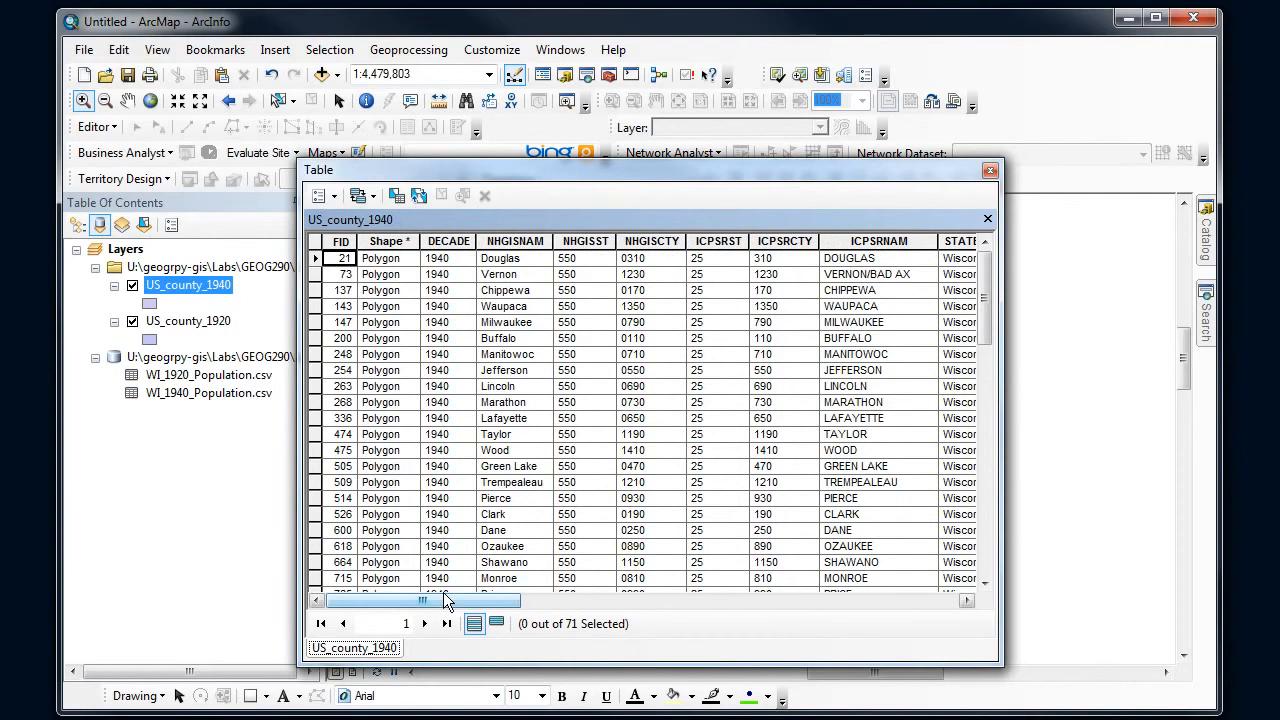
pyautogui.moveTo(443, 592); pyautogui.dragTo(894, 608)
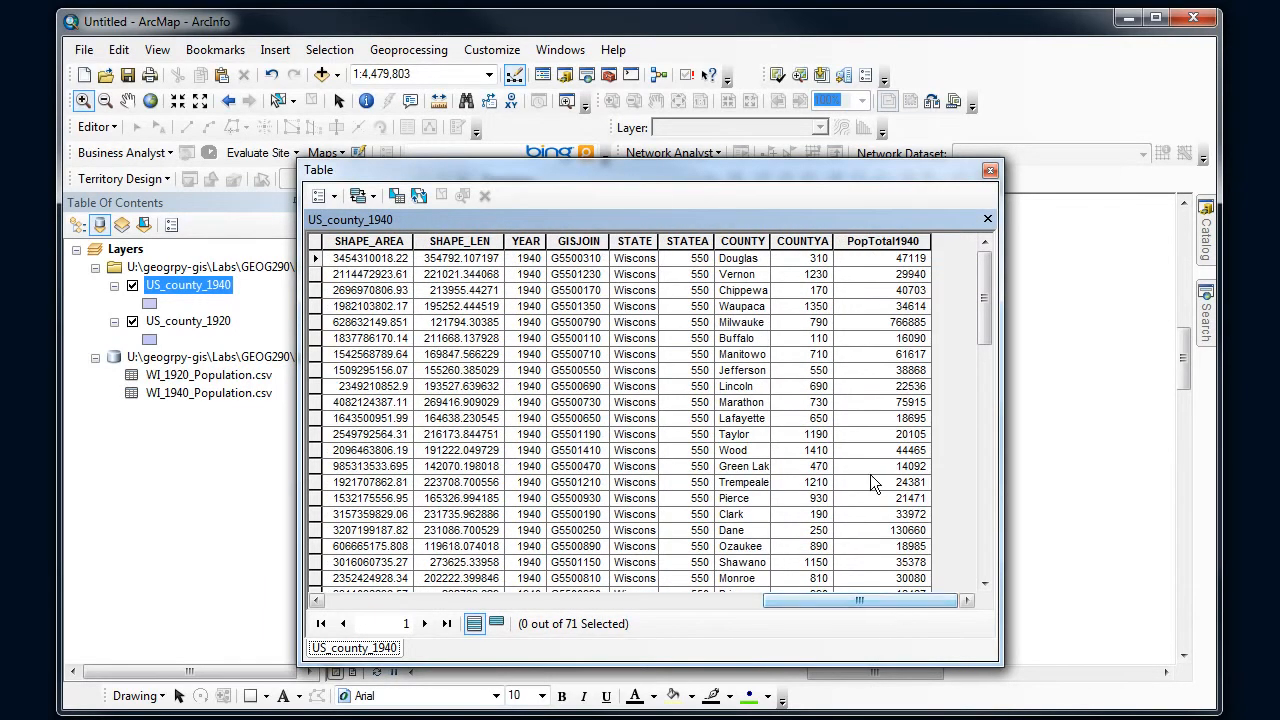
pyautogui.click(687, 241)
pyautogui.click(742, 241)
pyautogui.click(801, 241)
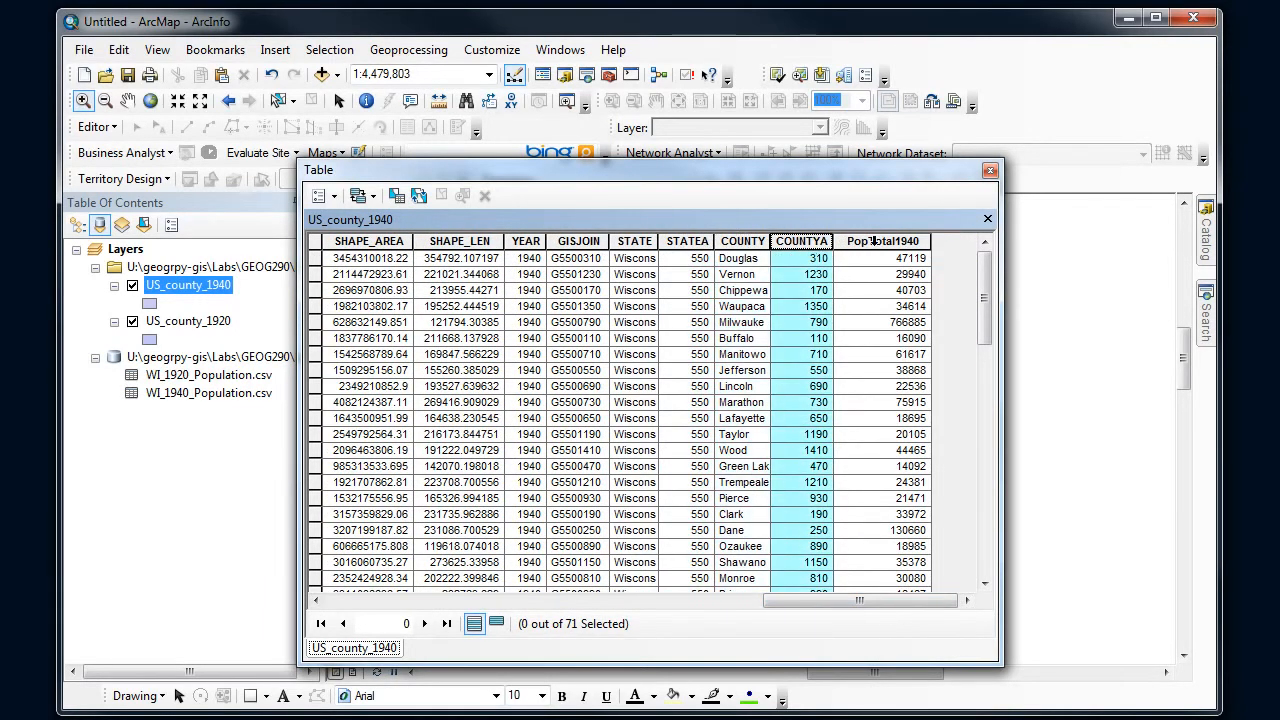
pyautogui.click(874, 241)
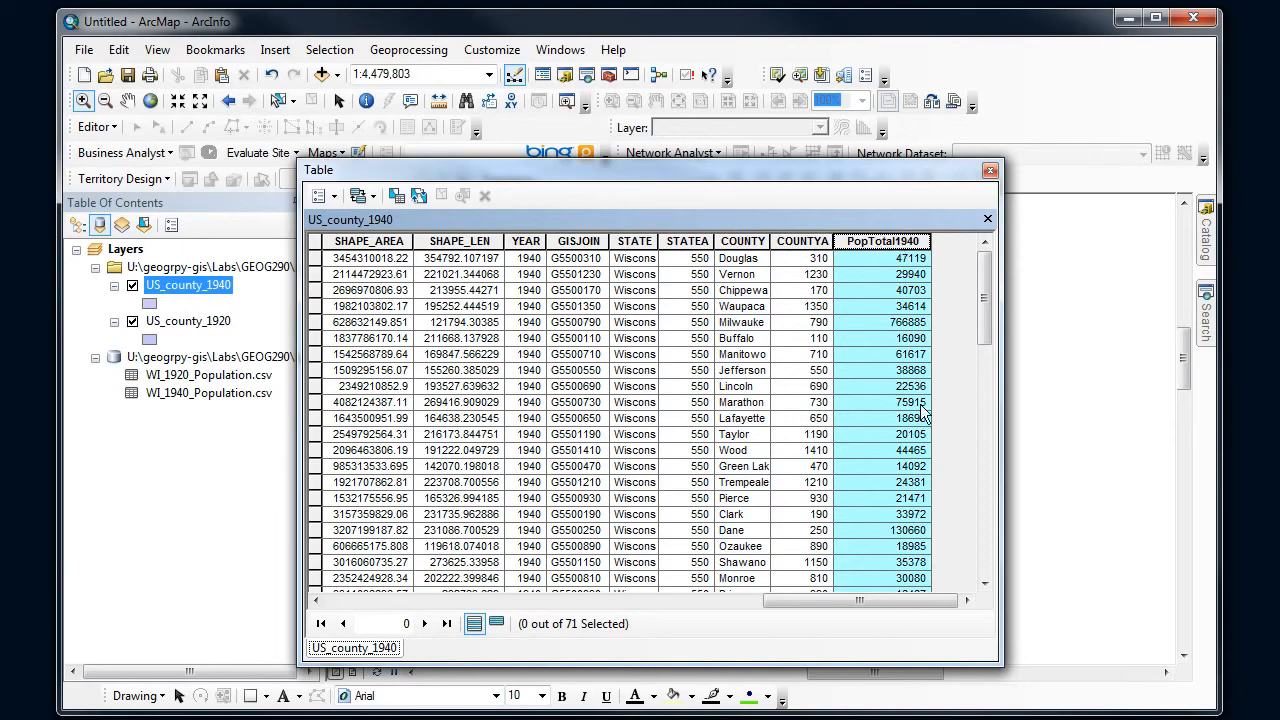
pyautogui.moveTo(986, 289); pyautogui.dragTo(982, 260)
pyautogui.click(990, 171)
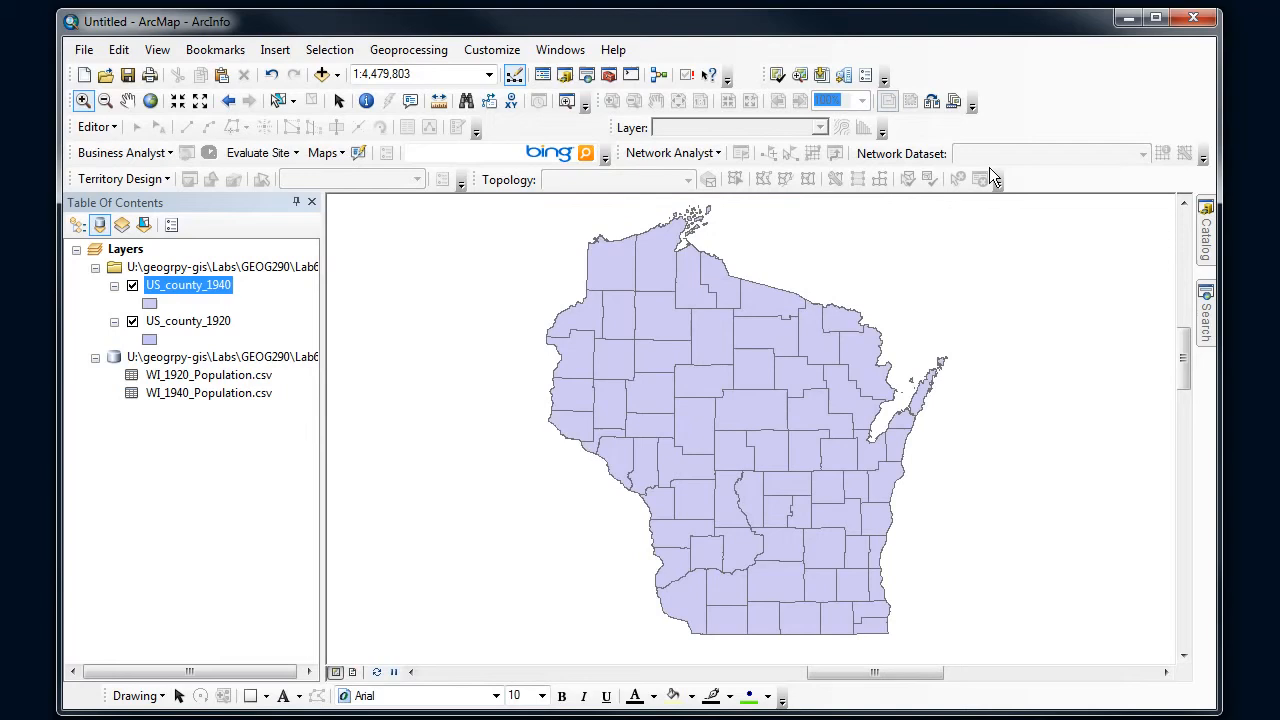
# - Symbolize the US_county_1940 layer with graduated colors using PopTotal1940 as the value field, and toggle the layer's visibility off and on
pyautogui.rightClick(202, 286)
pyautogui.click(250, 702)
pyautogui.click(620, 165)
pyautogui.click(362, 235)
pyautogui.click(370, 280)
pyautogui.click(676, 235)
pyautogui.click(591, 410)
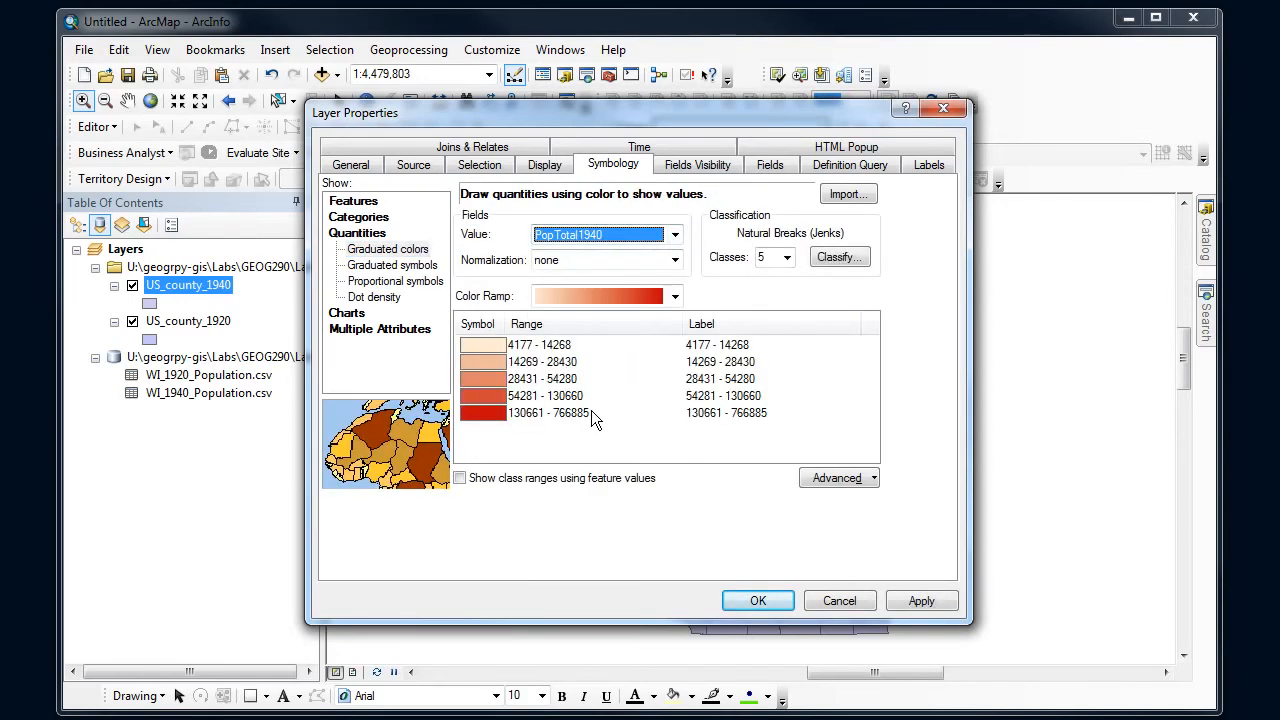
pyautogui.click(913, 603)
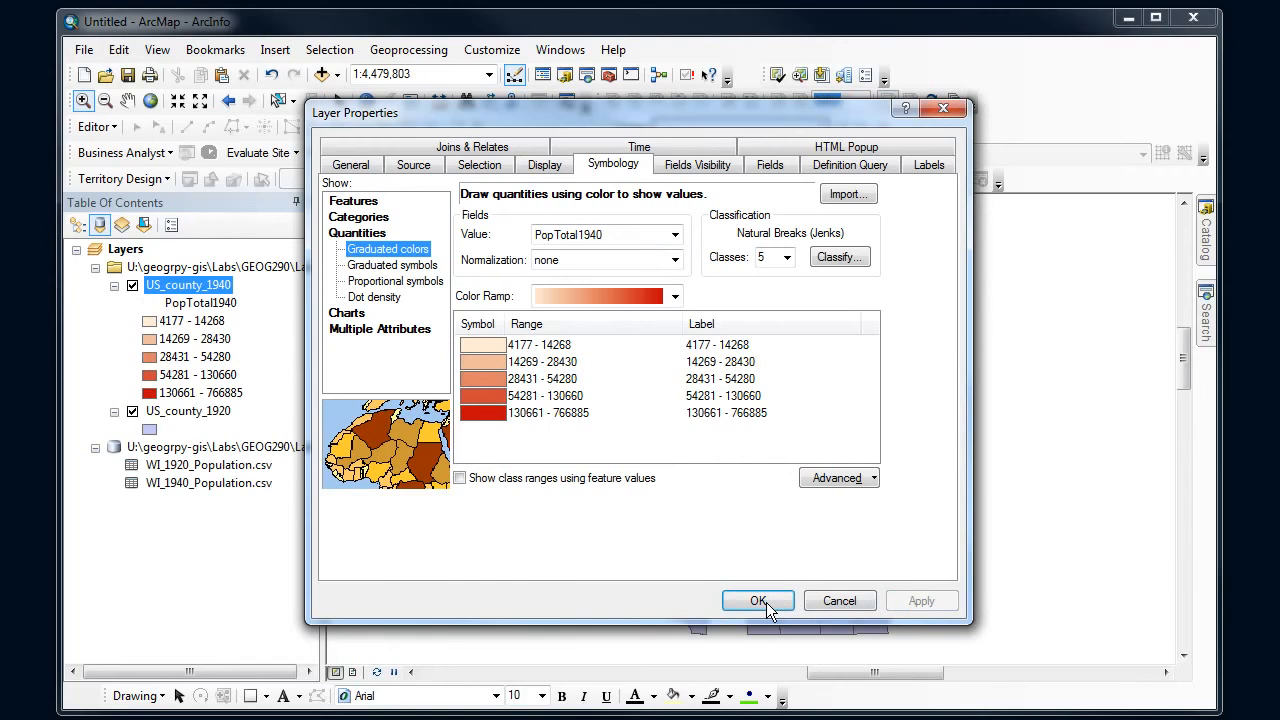
pyautogui.click(766, 602)
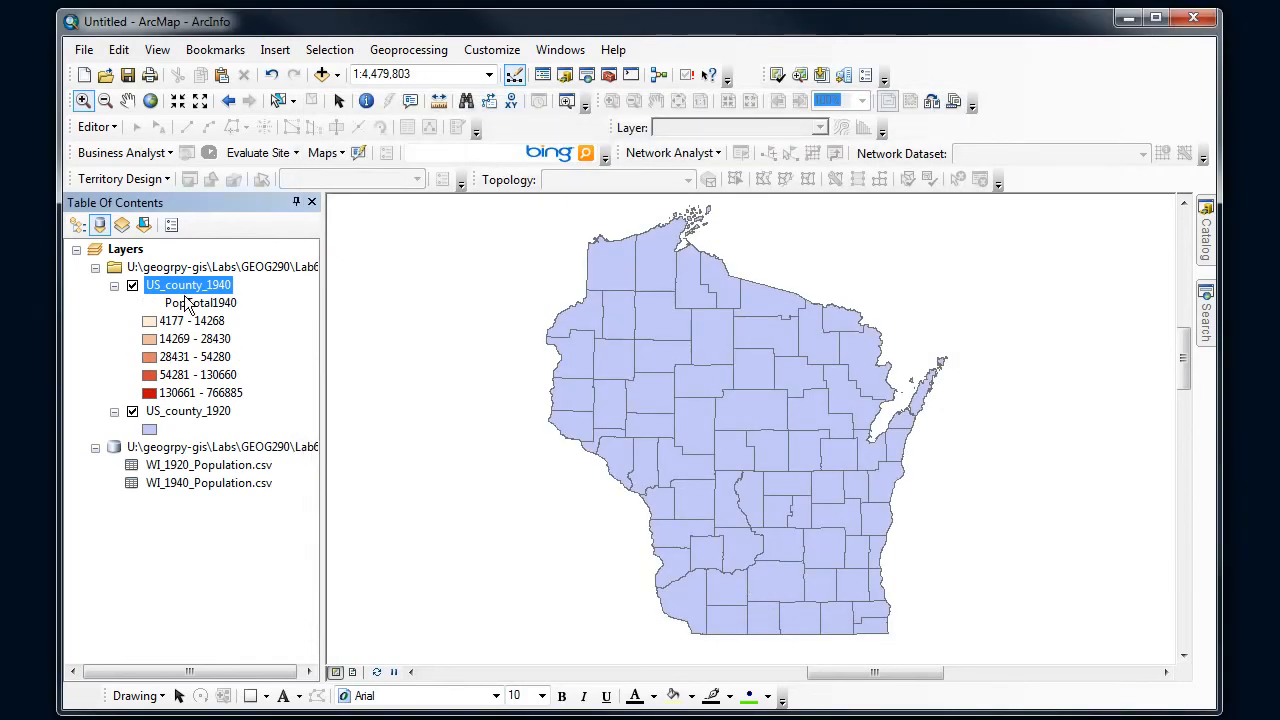
pyautogui.click(129, 286)
pyautogui.click(129, 286)
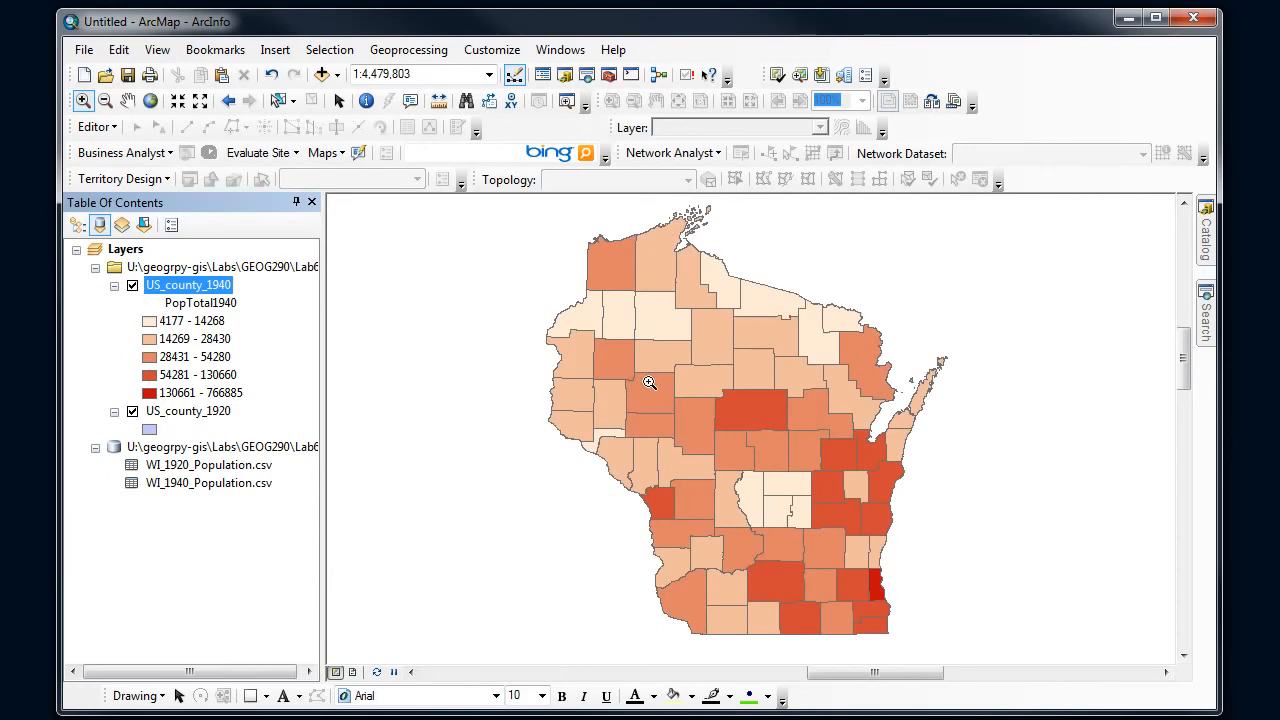